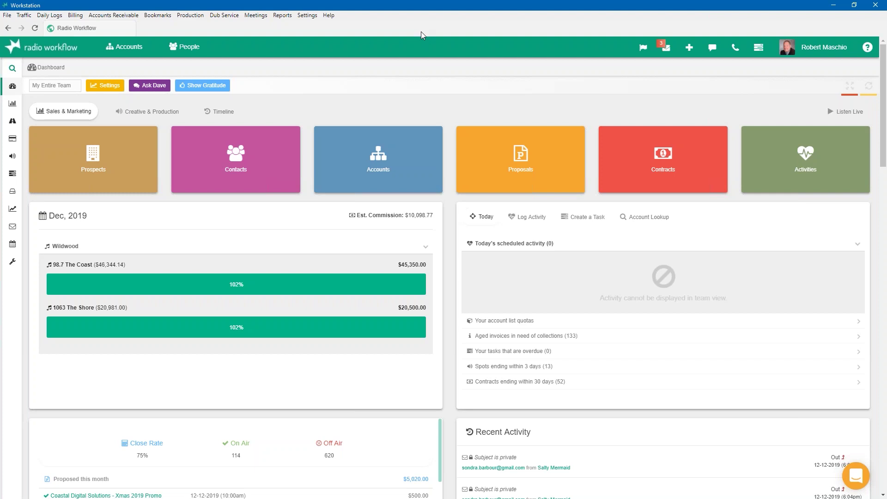
Open Network Query and sign back in by entering the account password.
{"action": "left_click", "coordinate": [24, 15]}
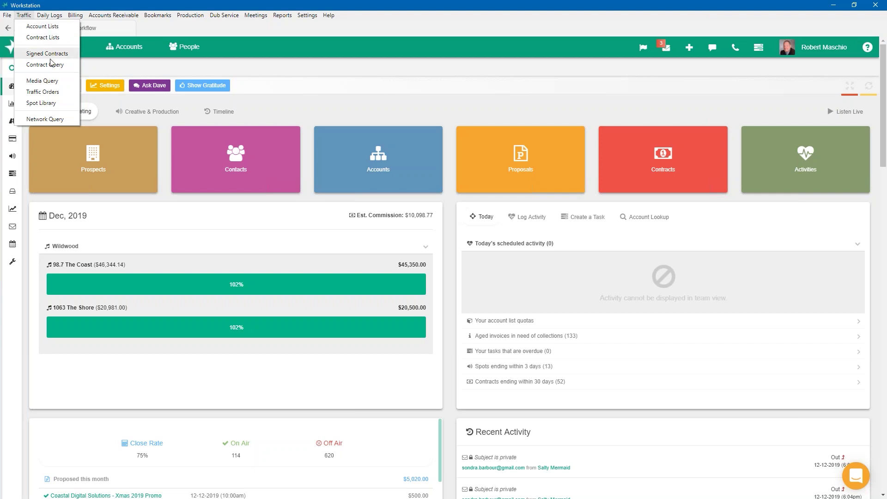
{"action": "left_click", "coordinate": [57, 120]}
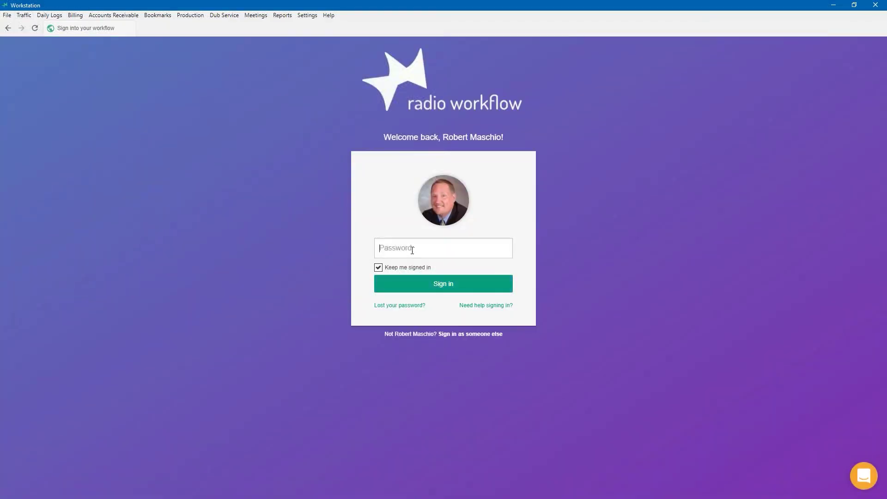
{"action": "type", "text": "••••••••••••••"}
{"action": "left_click", "coordinate": [446, 284]}
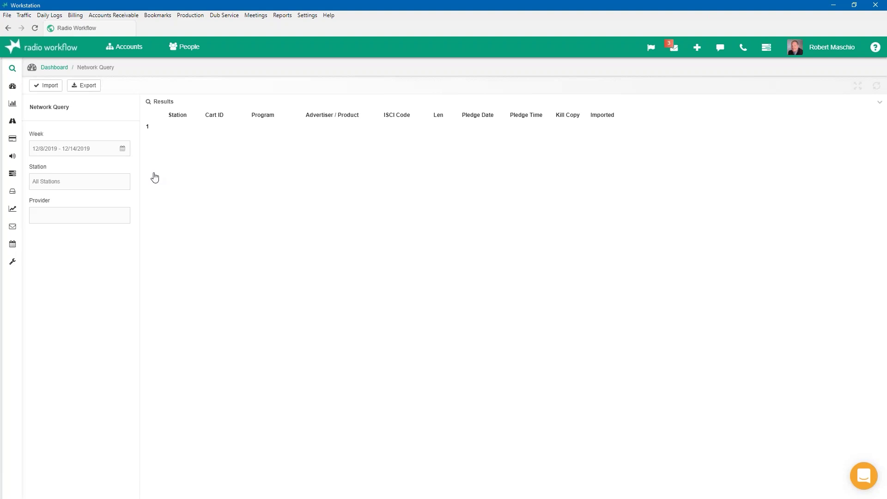
Query the Premiere Radio Networks spots for all stations and review the listed spots and their imported status.
{"action": "left_click", "coordinate": [68, 221]}
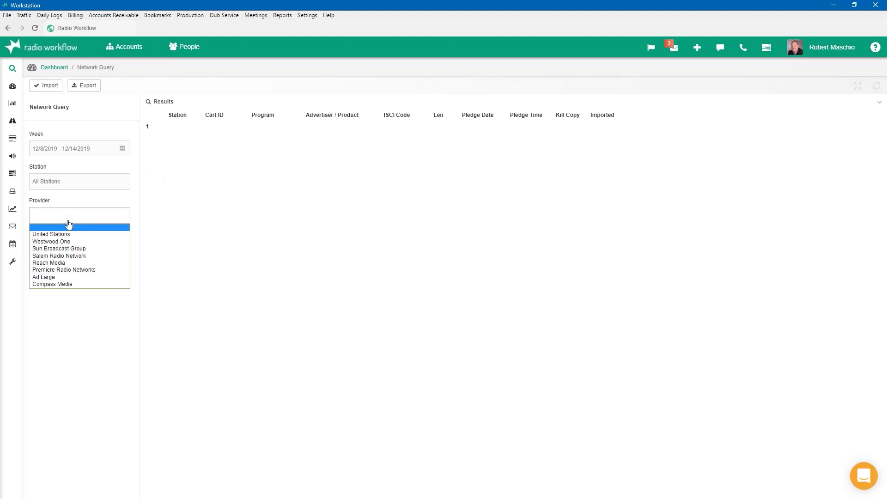
{"action": "left_click", "coordinate": [65, 270]}
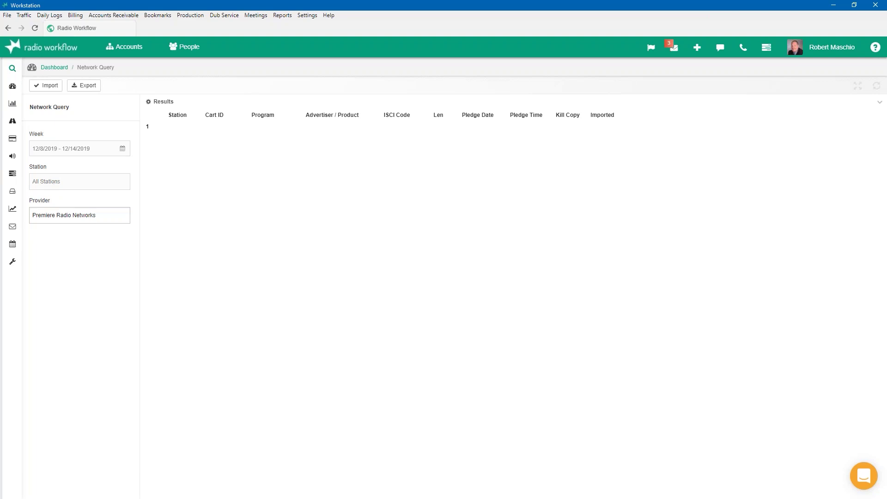
{"action": "left_click", "coordinate": [55, 184]}
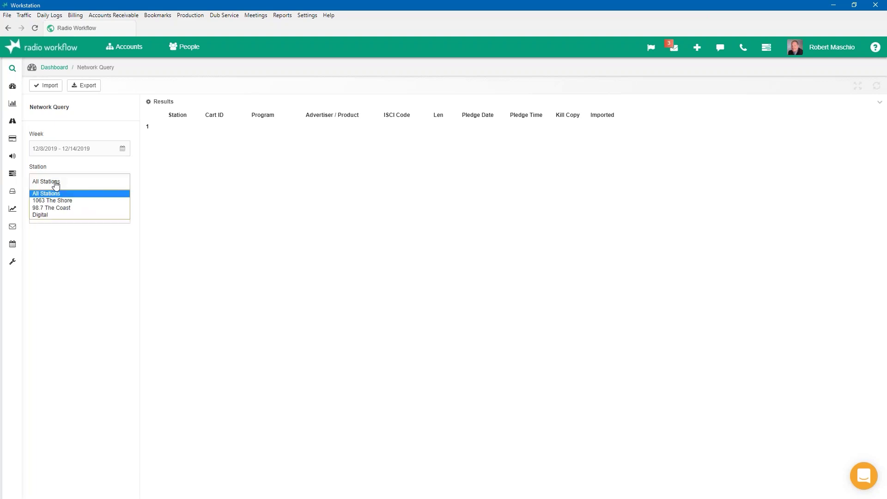
{"action": "left_click", "coordinate": [56, 185]}
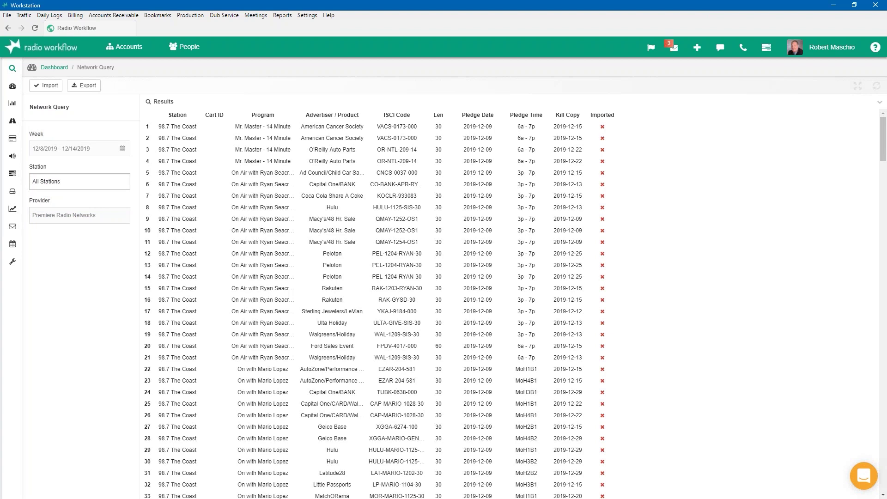
{"action": "scroll", "coordinate": [550, 222], "scroll_direction": "down", "scroll_amount": 6}
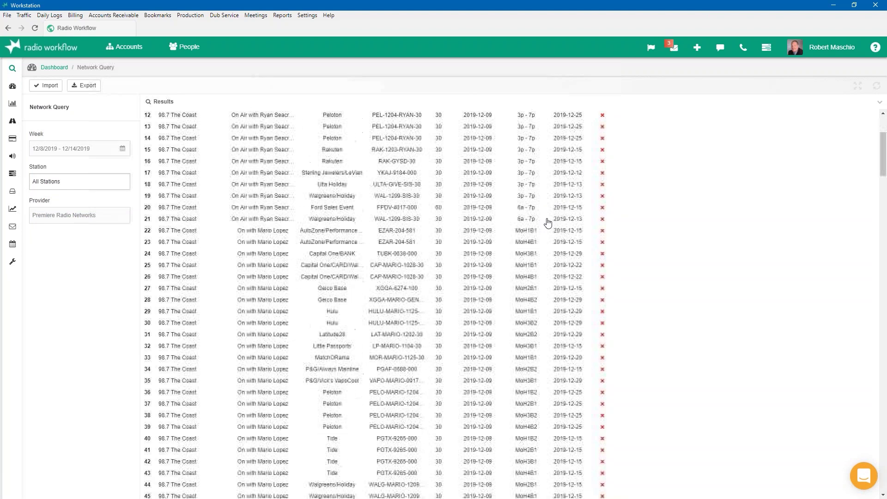
{"action": "scroll", "coordinate": [552, 217], "scroll_direction": "down", "scroll_amount": 18}
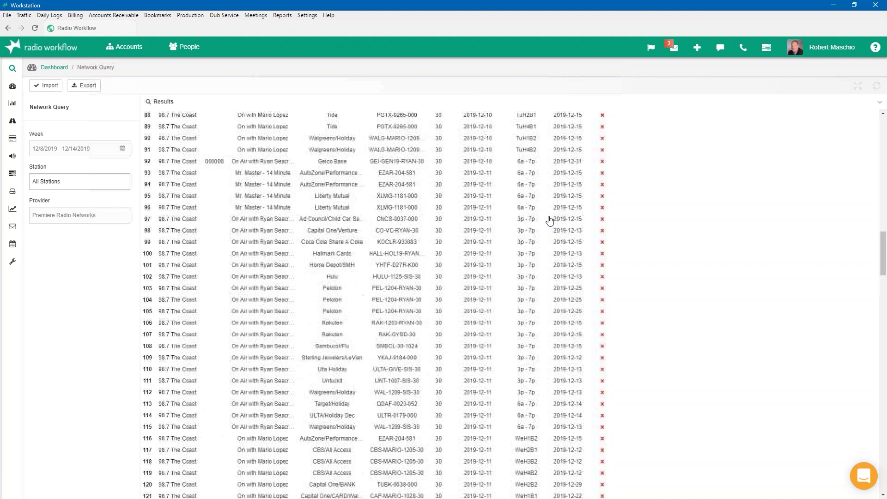
{"action": "scroll", "coordinate": [510, 264], "scroll_direction": "up", "scroll_amount": 20}
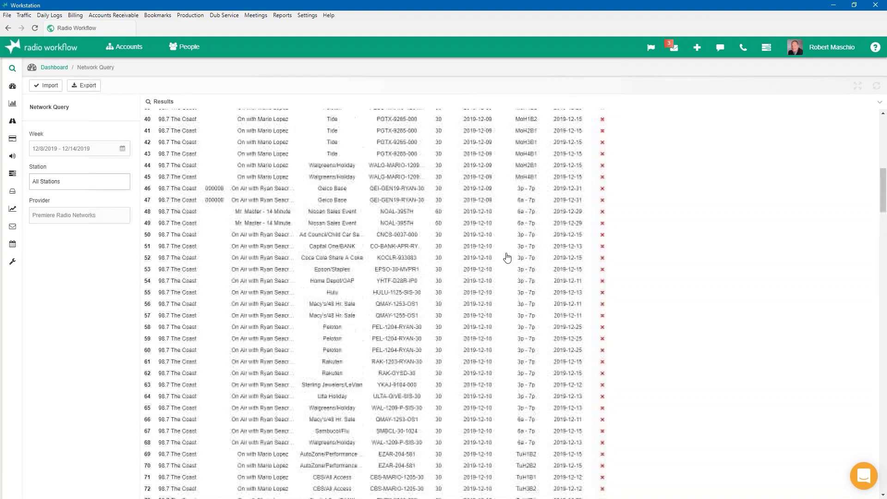
{"action": "scroll", "coordinate": [507, 258], "scroll_direction": "up", "scroll_amount": 4}
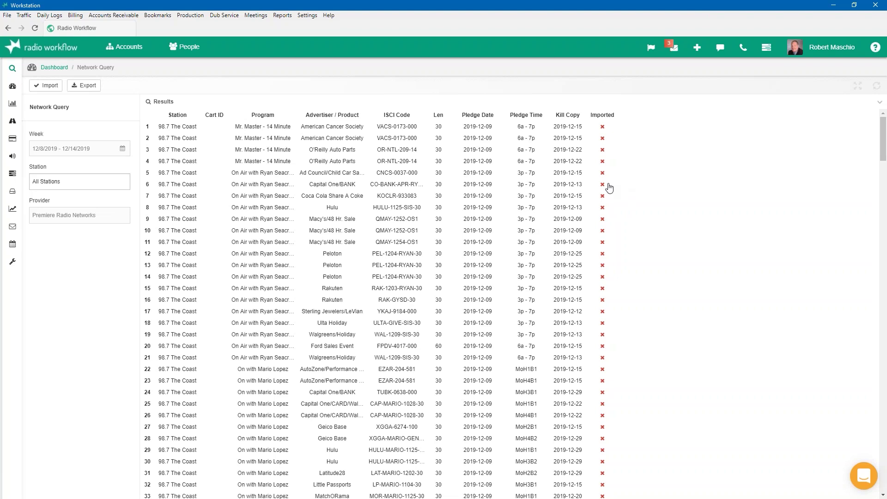
{"action": "left_click", "coordinate": [38, 89]}
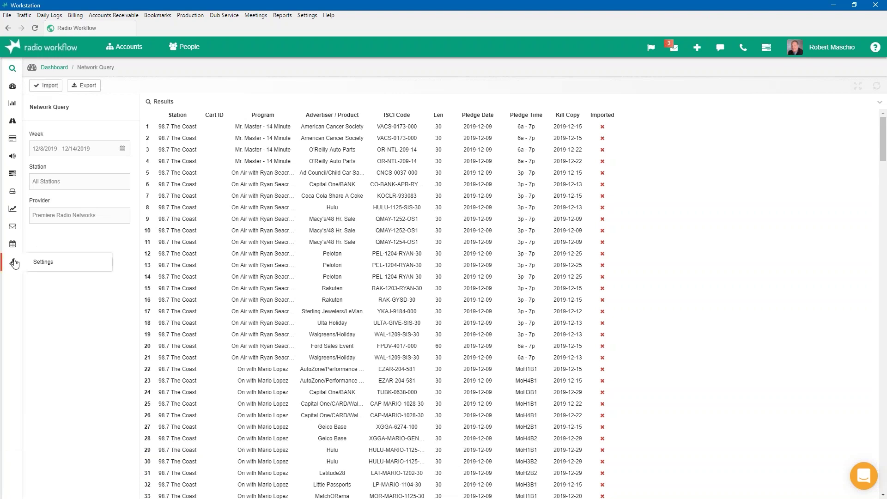
In the settings of station 98.7 The Coast, set the Network Query cart range to start at 0 and end at 999.
{"action": "left_click", "coordinate": [13, 262]}
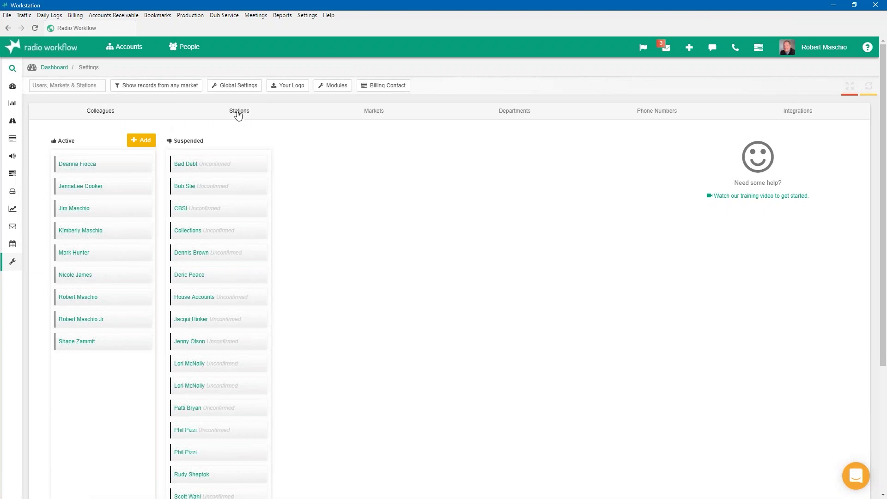
{"action": "left_click", "coordinate": [239, 113]}
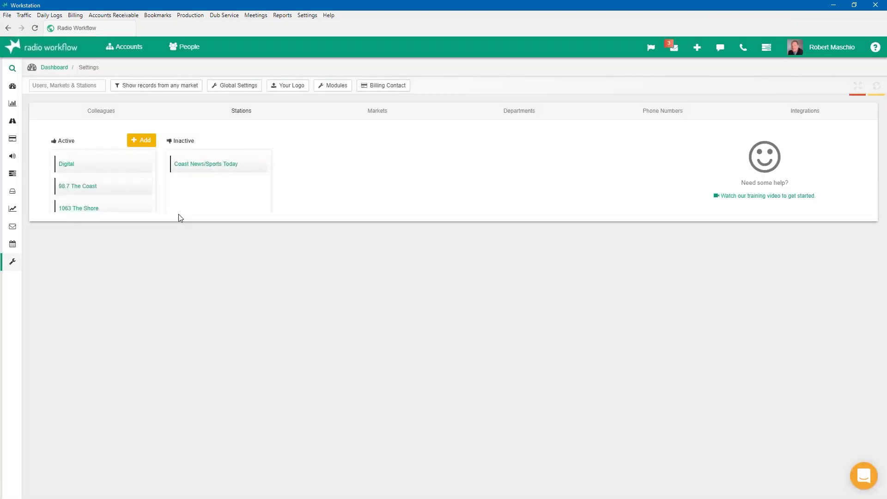
{"action": "left_click", "coordinate": [77, 186]}
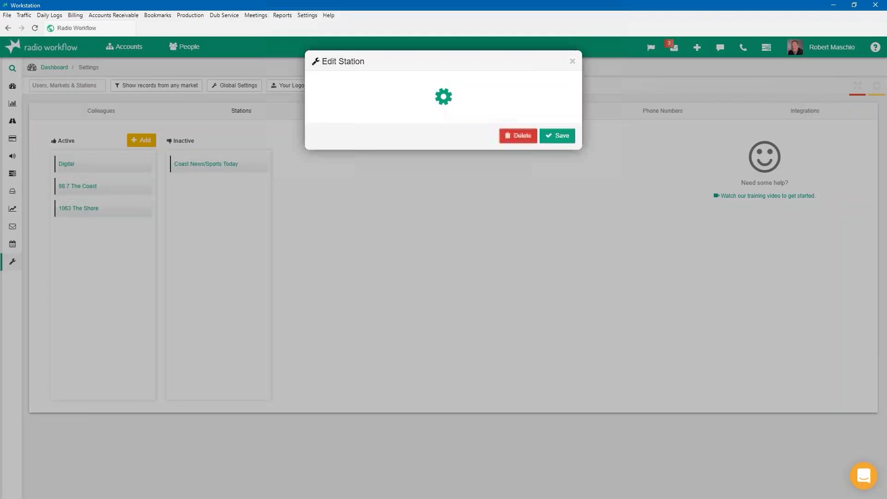
{"action": "scroll", "coordinate": [419, 314], "scroll_direction": "down", "scroll_amount": 6}
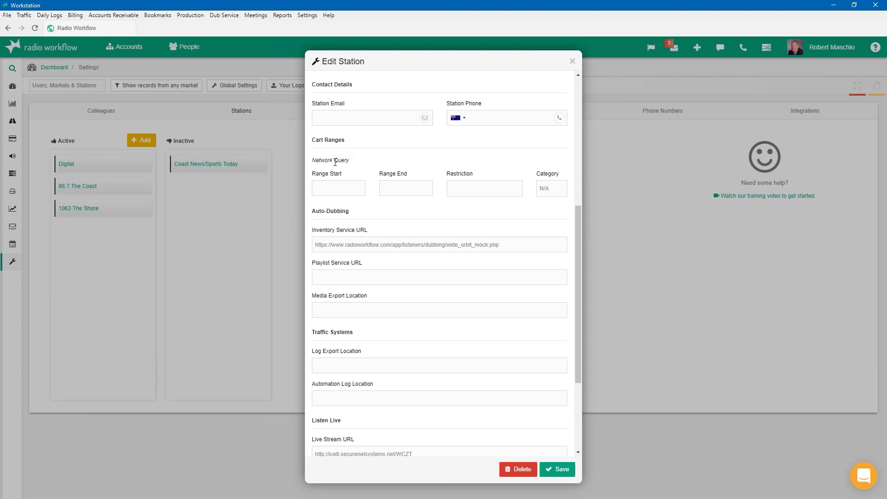
{"action": "left_click", "coordinate": [336, 188]}
{"action": "type", "text": "0"}
{"action": "key", "text": "Tab"}
{"action": "type", "text": "999"}
Set the cart range restriction of 98.7 The Coast to Reg Avail and save the station.
{"action": "left_click", "coordinate": [464, 199]}
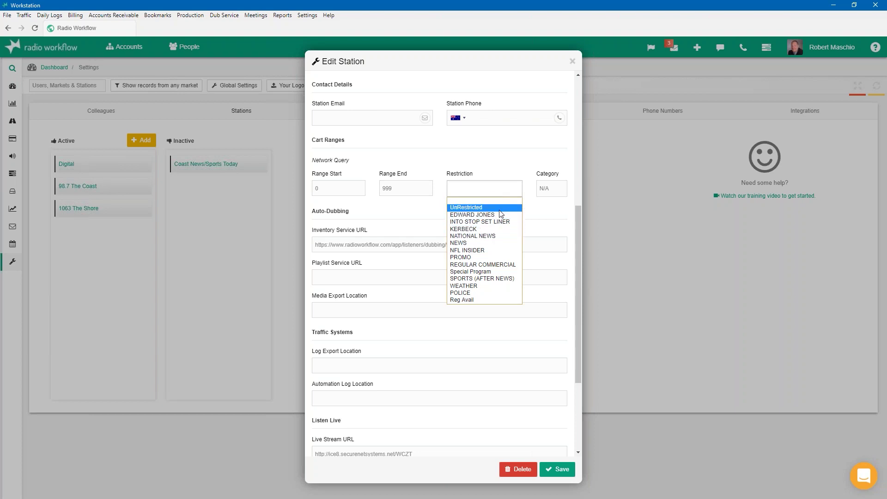
{"action": "left_click", "coordinate": [494, 300]}
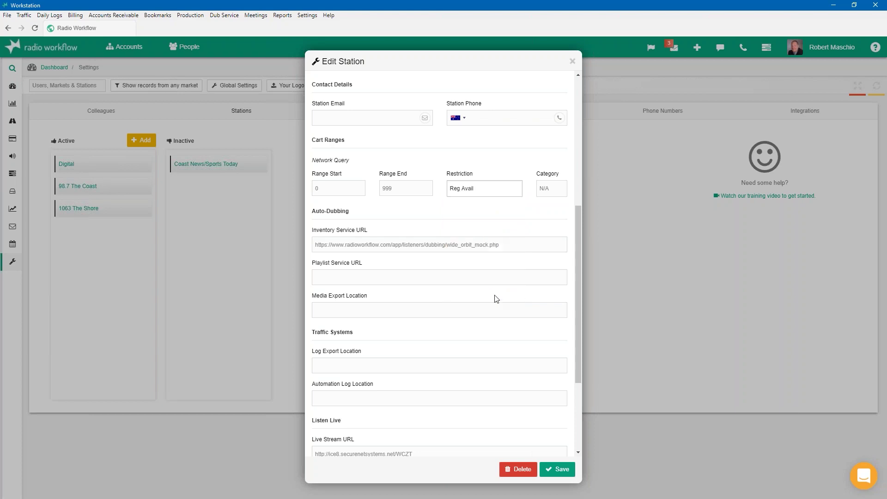
{"action": "left_click", "coordinate": [551, 189]}
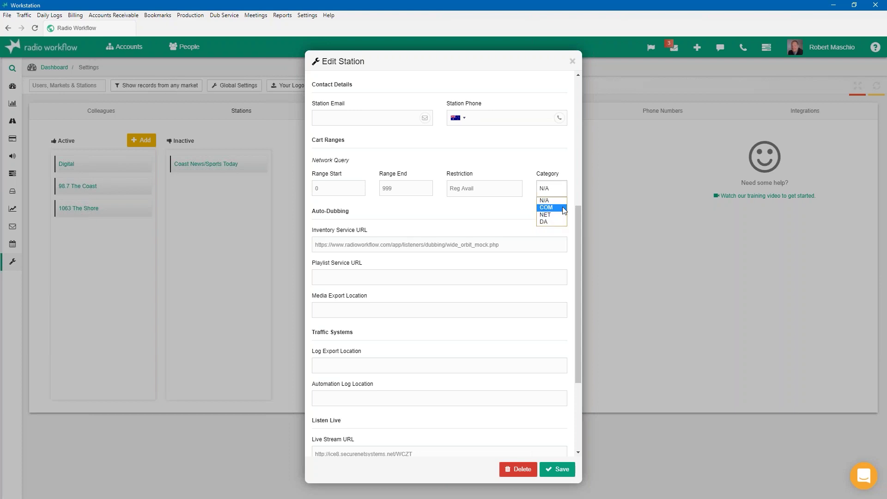
{"action": "left_click", "coordinate": [564, 186]}
{"action": "scroll", "coordinate": [515, 306], "scroll_direction": "down", "scroll_amount": 3}
{"action": "left_click", "coordinate": [542, 476]}
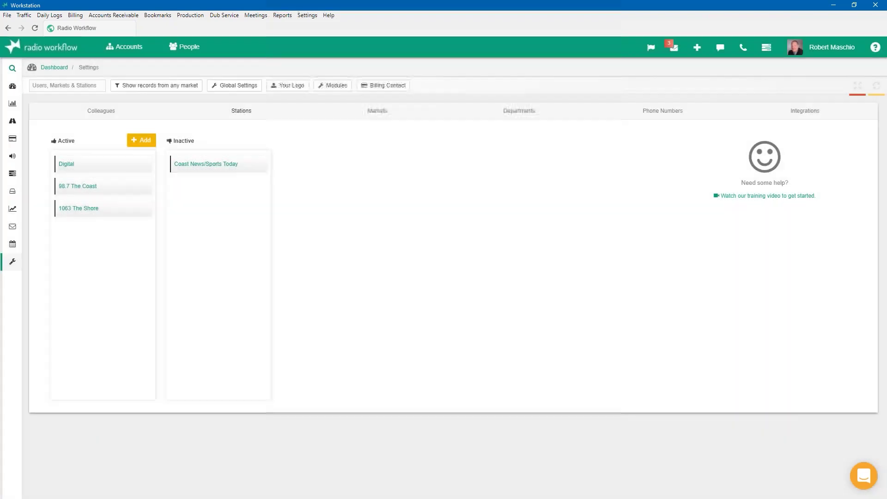
Give station 1063 The Shore a Network Query cart range of 0 to 999 with the Reg Avail restriction, and save it.
{"action": "left_click", "coordinate": [77, 210]}
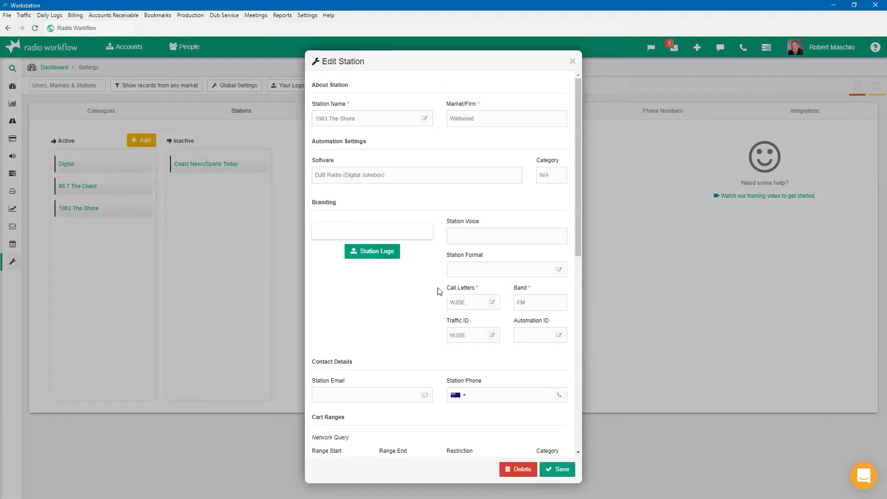
{"action": "scroll", "coordinate": [425, 317], "scroll_direction": "down", "scroll_amount": 6}
{"action": "left_click", "coordinate": [343, 191]}
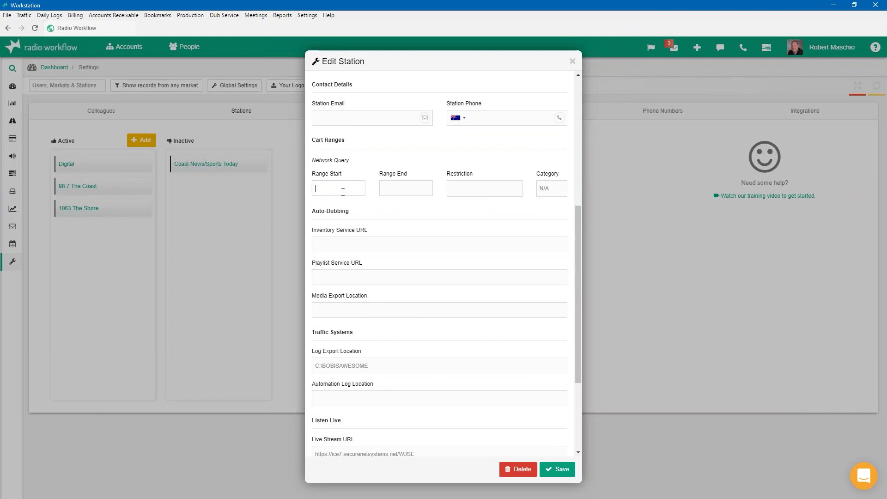
{"action": "type", "text": "0"}
{"action": "key", "text": "Tab"}
{"action": "type", "text": "999"}
{"action": "key", "text": "Tab"}
{"action": "left_click", "coordinate": [483, 189]}
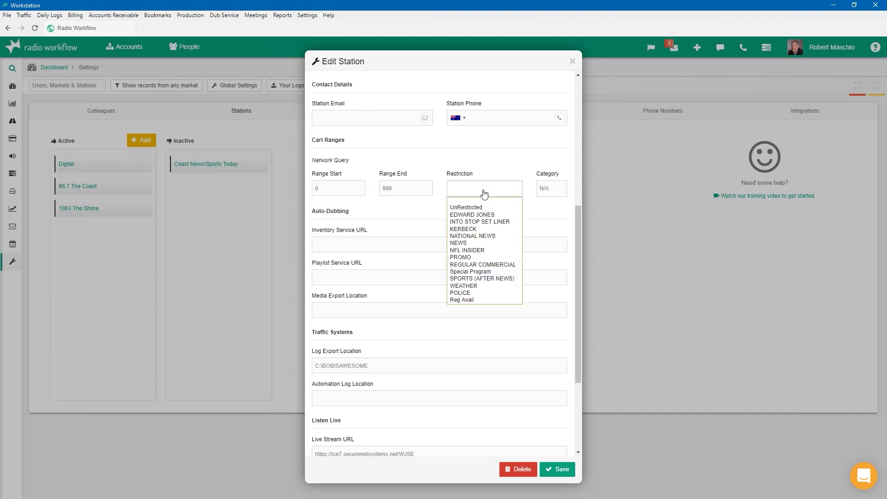
{"action": "left_click", "coordinate": [486, 298]}
{"action": "left_click", "coordinate": [559, 470]}
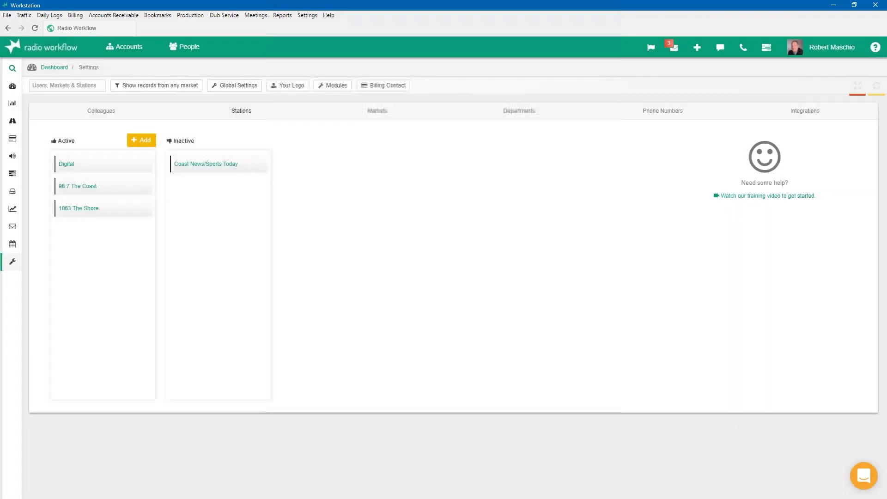
Return to Network Query, list the Premiere Radio Networks spots for all stations, and import them.
{"action": "mouse_move", "coordinate": [13, 123]}
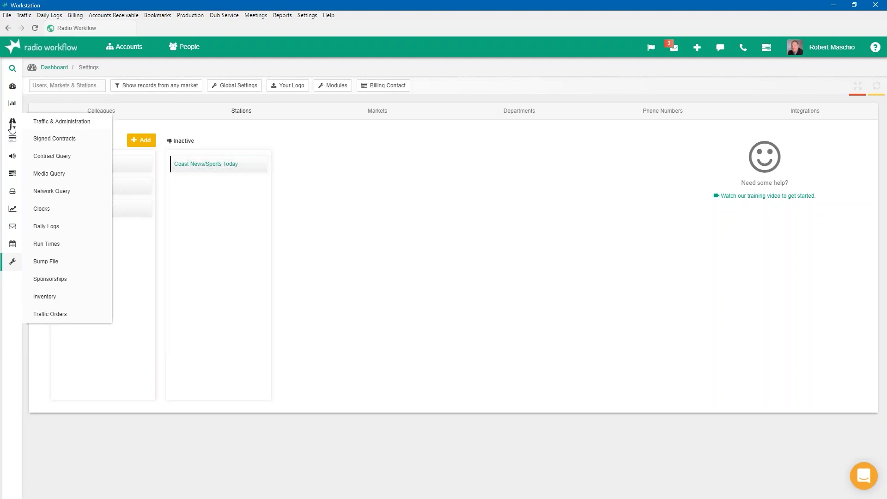
{"action": "left_click", "coordinate": [62, 193]}
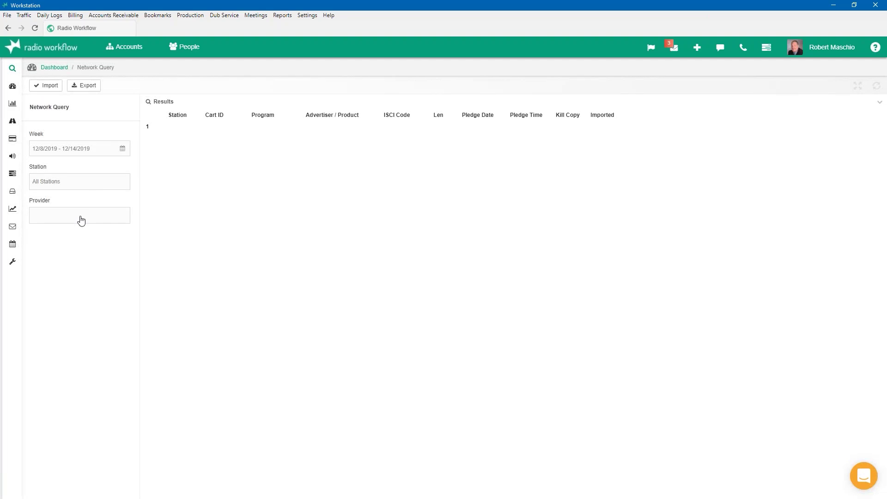
{"action": "left_click", "coordinate": [81, 218]}
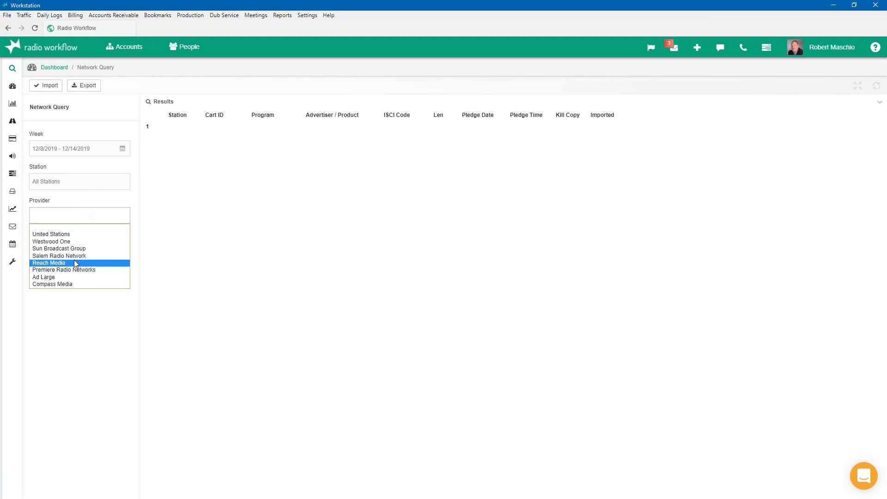
{"action": "left_click", "coordinate": [77, 270]}
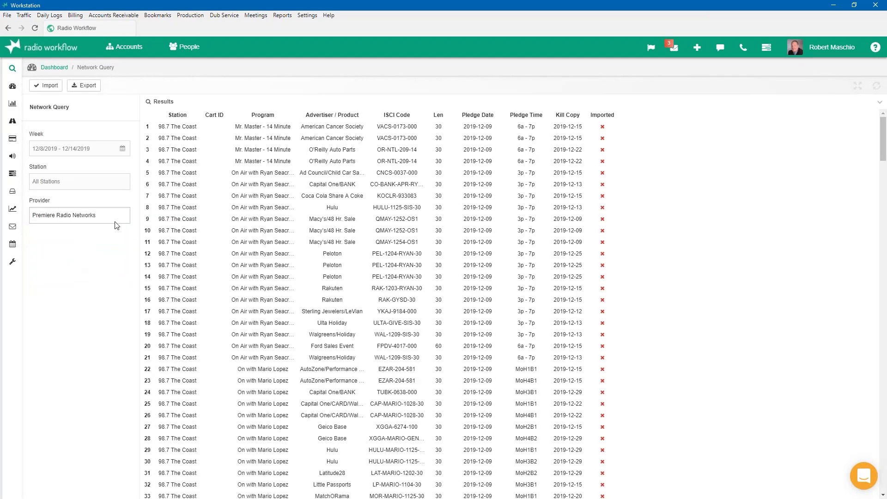
{"action": "scroll", "coordinate": [452, 270], "scroll_direction": "down", "scroll_amount": 20}
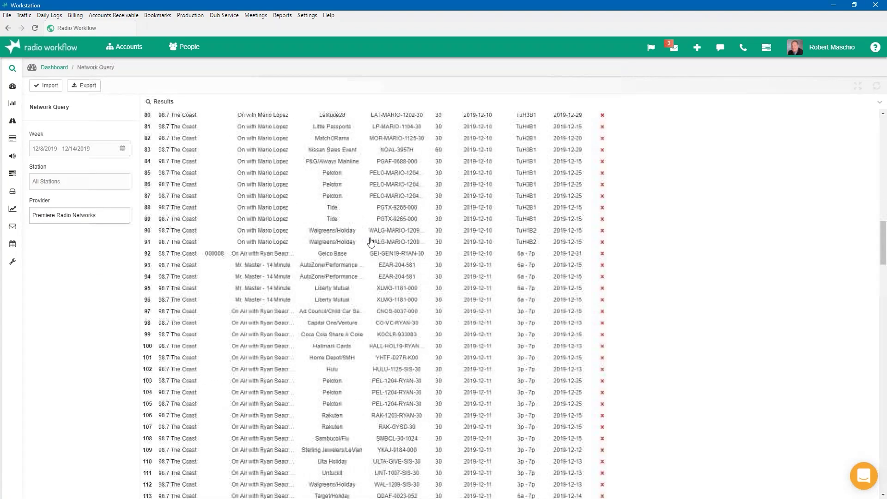
{"action": "left_click", "coordinate": [49, 87]}
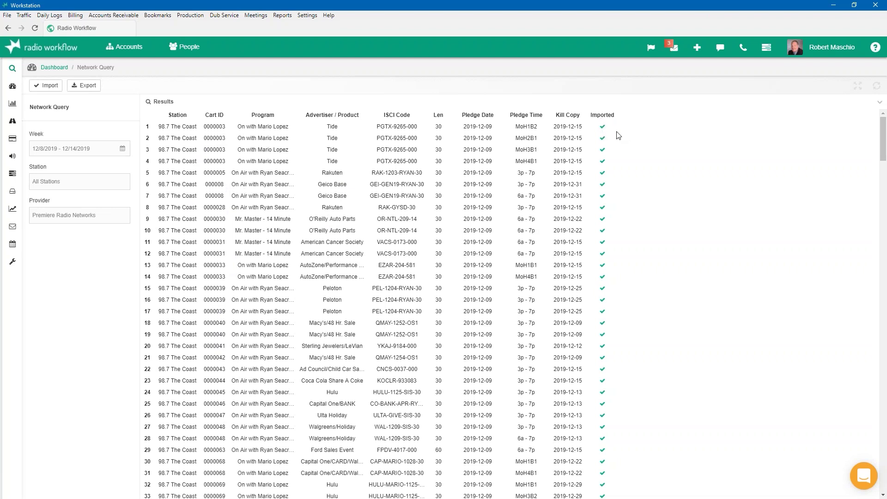
Open the daily clock template "2 AM / 1 MID / 1 PM / 1 EVE" in the Clock Editor.
{"action": "left_click", "coordinate": [51, 68]}
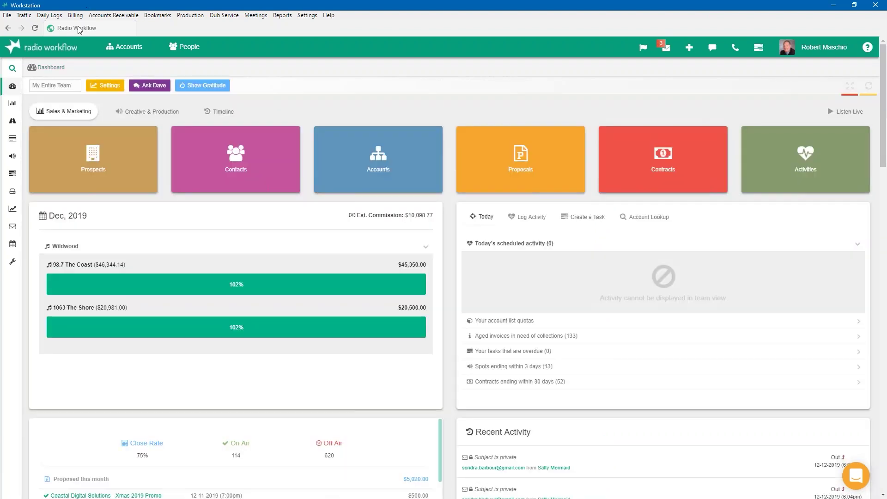
{"action": "left_click", "coordinate": [45, 17]}
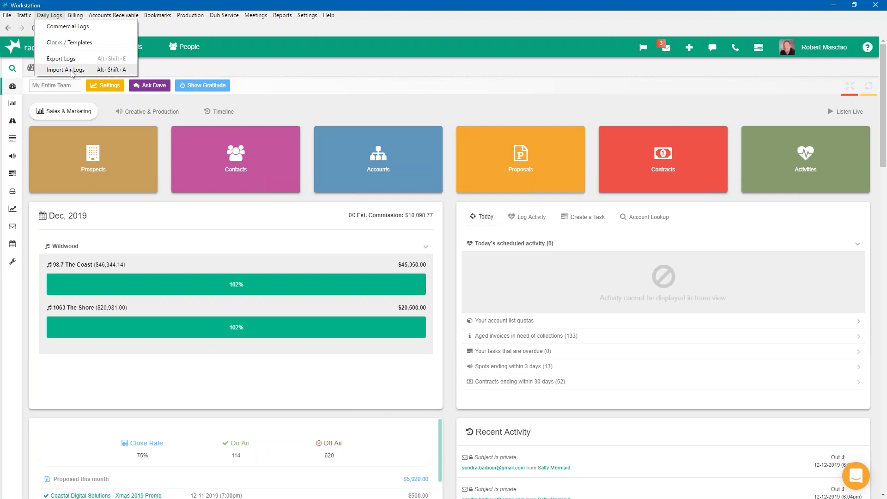
{"action": "left_click", "coordinate": [76, 44]}
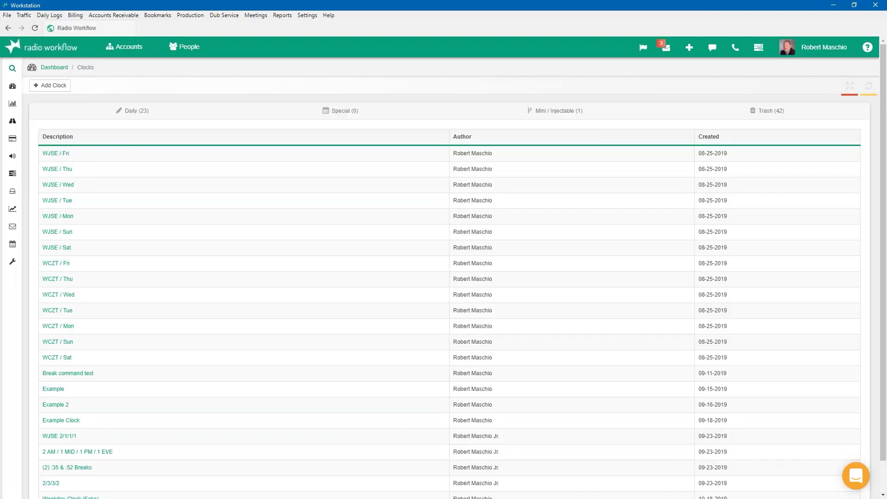
{"action": "scroll", "coordinate": [156, 166], "scroll_direction": "down", "scroll_amount": 1}
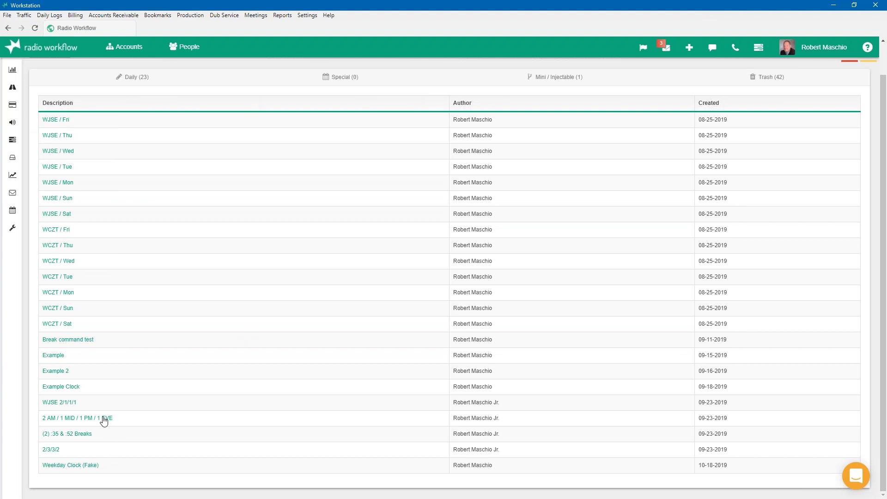
{"action": "left_click", "coordinate": [104, 417]}
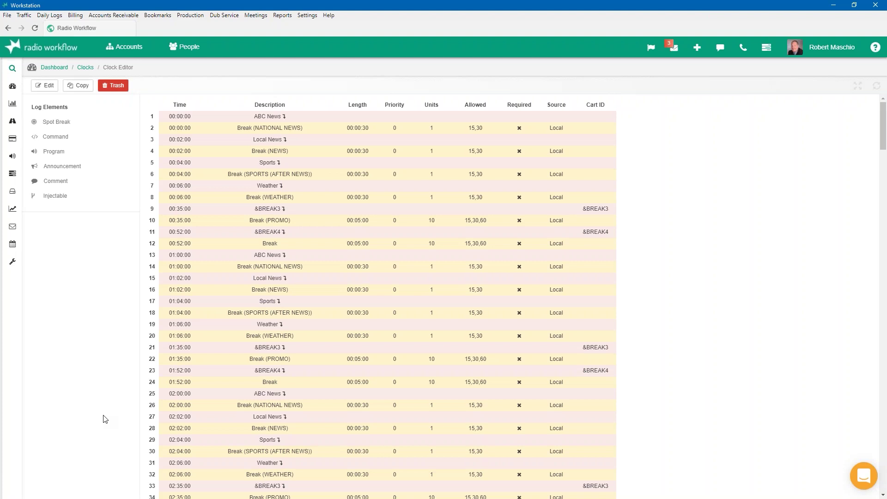
Create a new commercial log for 1063 The Shore dated 12-14-2019 using the "(2) :35 & :52 Breaks" clock.
{"action": "left_click", "coordinate": [59, 15]}
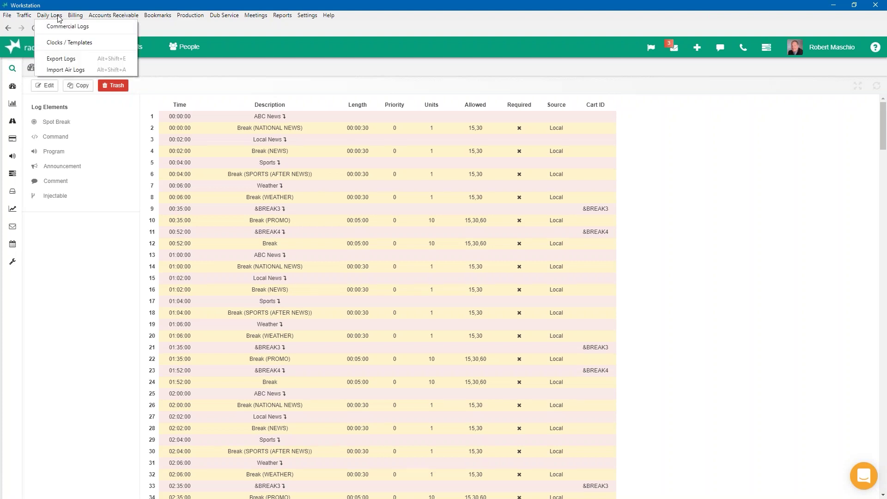
{"action": "left_click", "coordinate": [75, 42]}
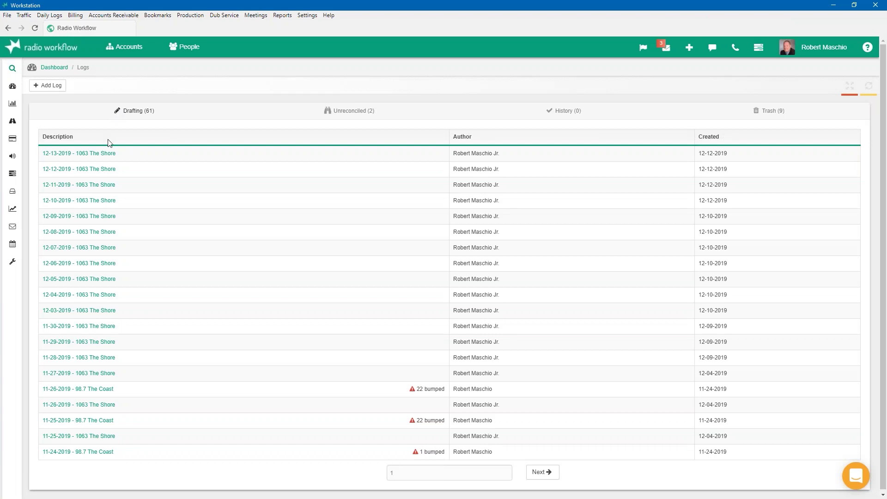
{"action": "left_click", "coordinate": [54, 86]}
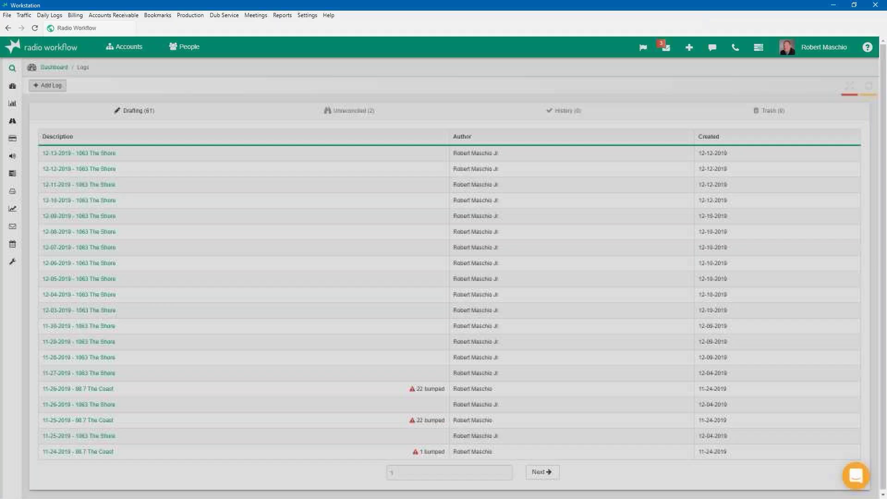
{"action": "left_click", "coordinate": [419, 98]}
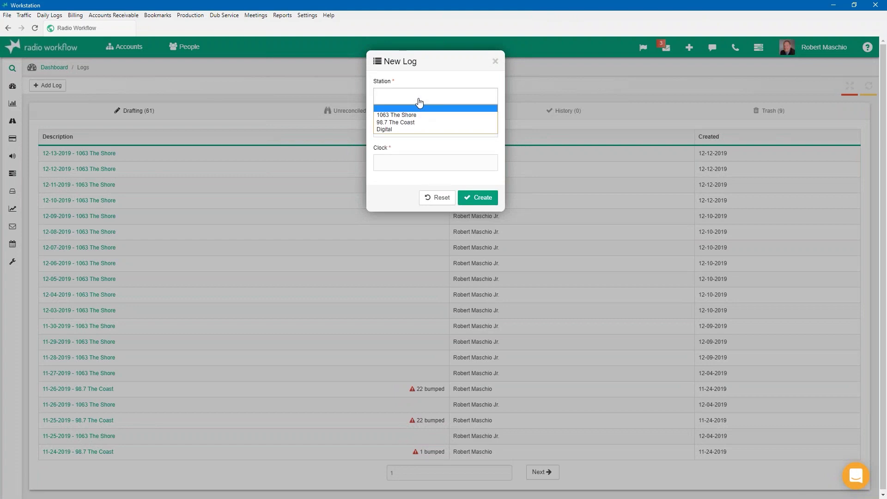
{"action": "left_click", "coordinate": [407, 114]}
{"action": "left_click", "coordinate": [431, 132]}
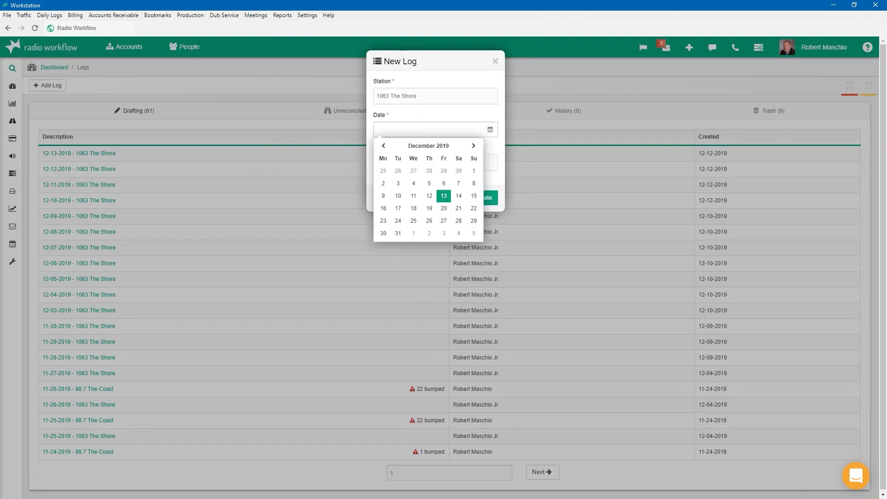
{"action": "left_click", "coordinate": [444, 198]}
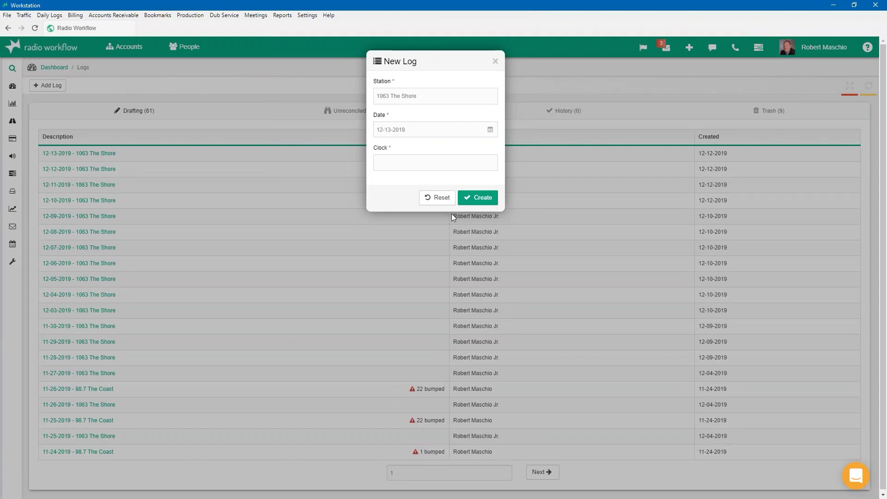
{"action": "left_click", "coordinate": [449, 130]}
{"action": "left_click", "coordinate": [460, 199]}
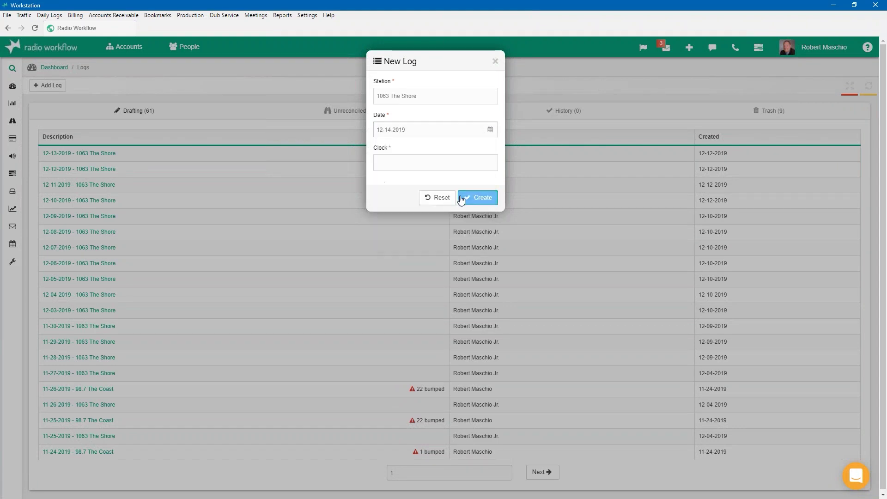
{"action": "left_click", "coordinate": [446, 163]}
{"action": "left_click", "coordinate": [442, 185]}
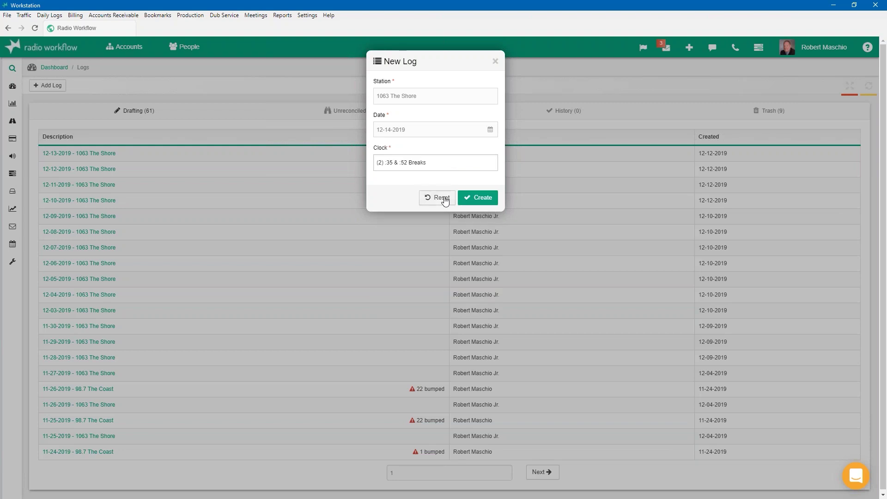
{"action": "left_click", "coordinate": [477, 201]}
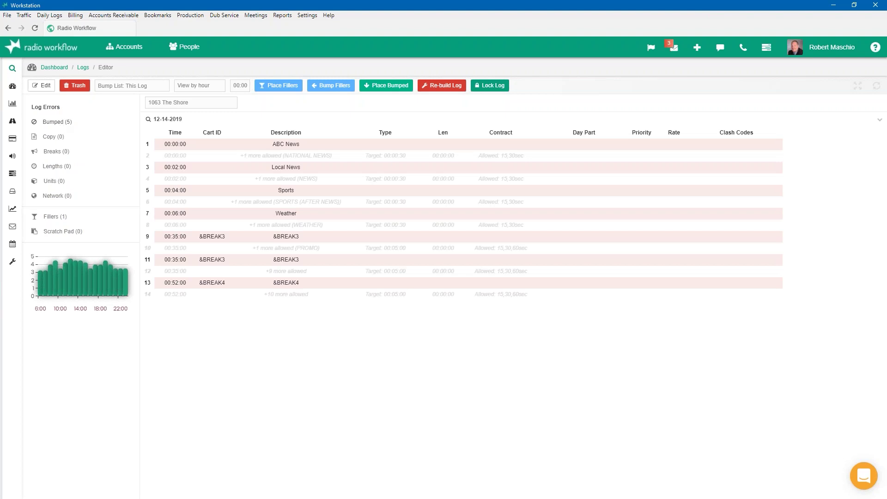
Review the new log's bumped spots, and show the log for the 09:00 hour.
{"action": "left_click", "coordinate": [55, 124]}
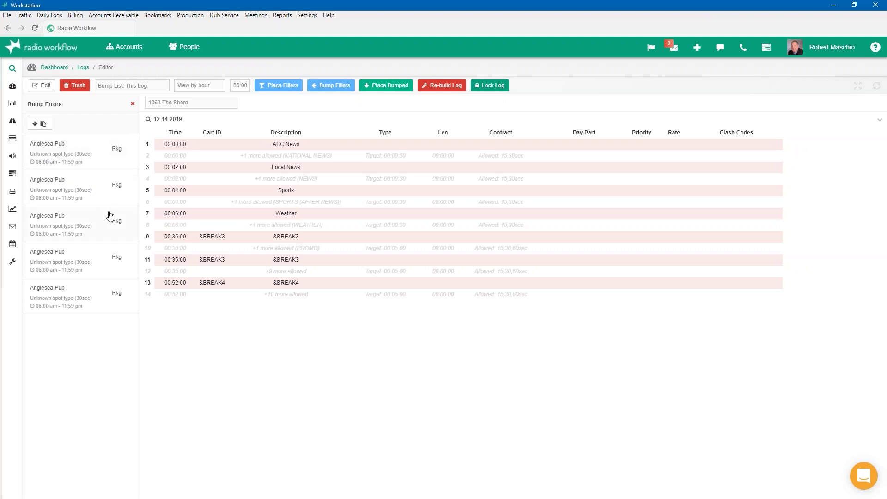
{"action": "left_click", "coordinate": [240, 86]}
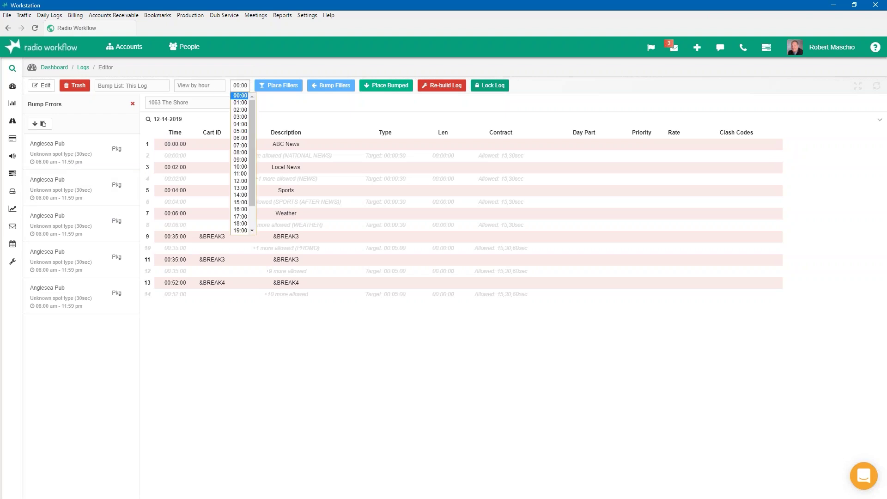
{"action": "left_click", "coordinate": [239, 160]}
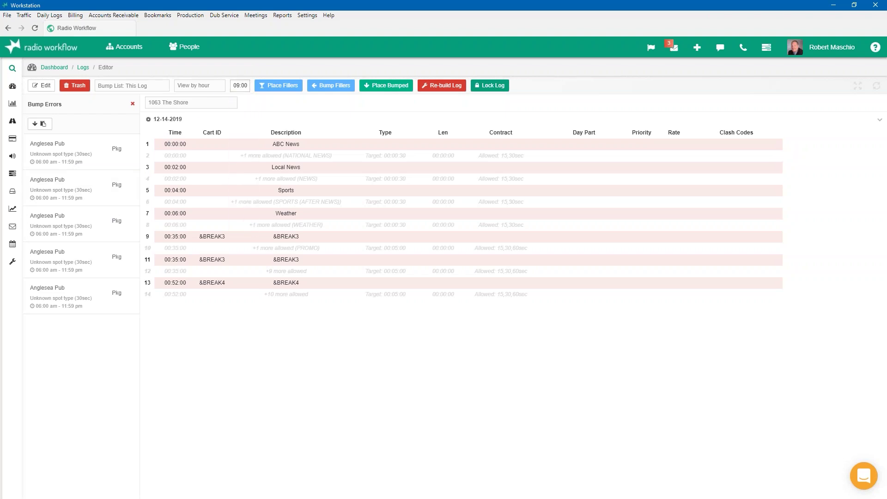
{"action": "left_click", "coordinate": [132, 104]}
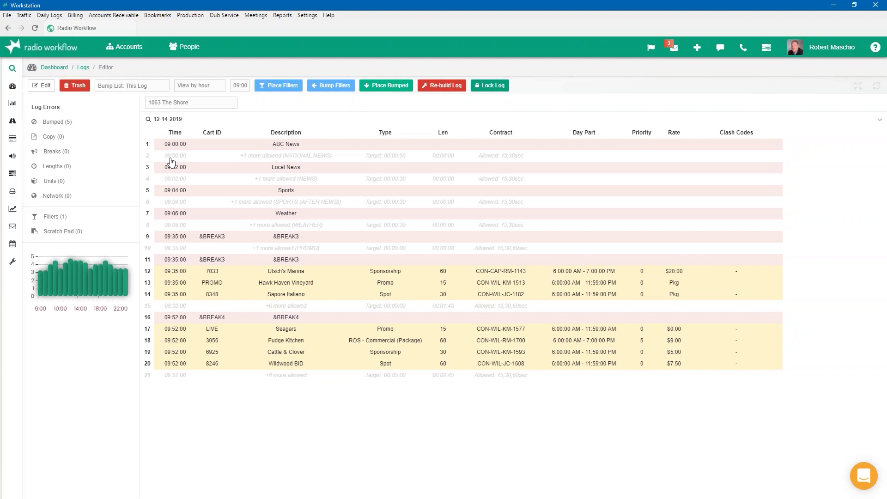
Check the available fillers, place the Olivieri Chiropractic filler in the 09:35 &BREAK3 break, and bump the fillers from the log again.
{"action": "left_click", "coordinate": [45, 218]}
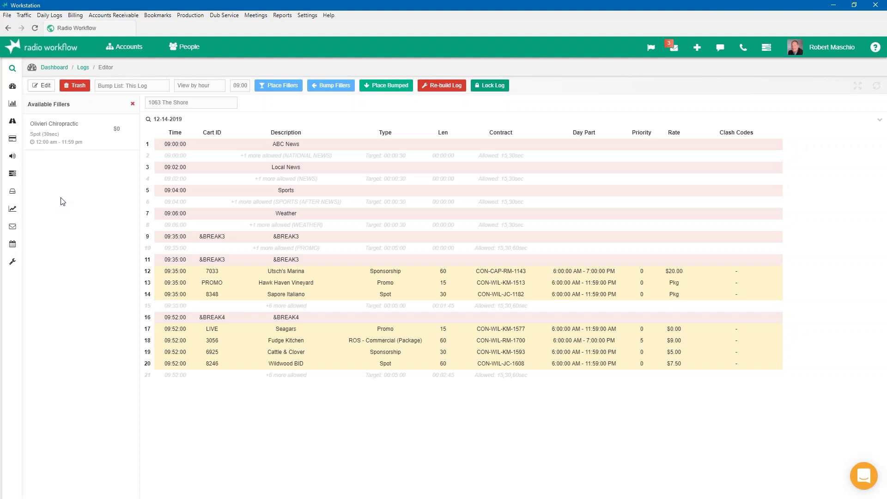
{"action": "left_click", "coordinate": [133, 105]}
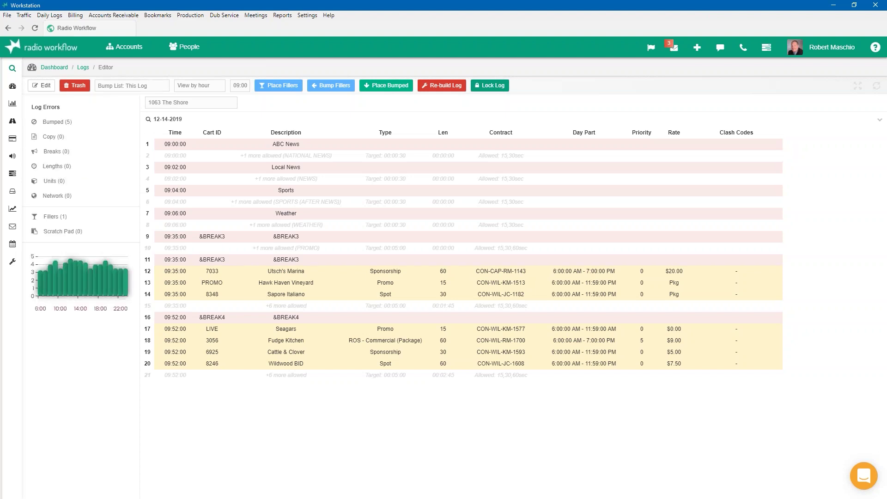
{"action": "left_click", "coordinate": [59, 222]}
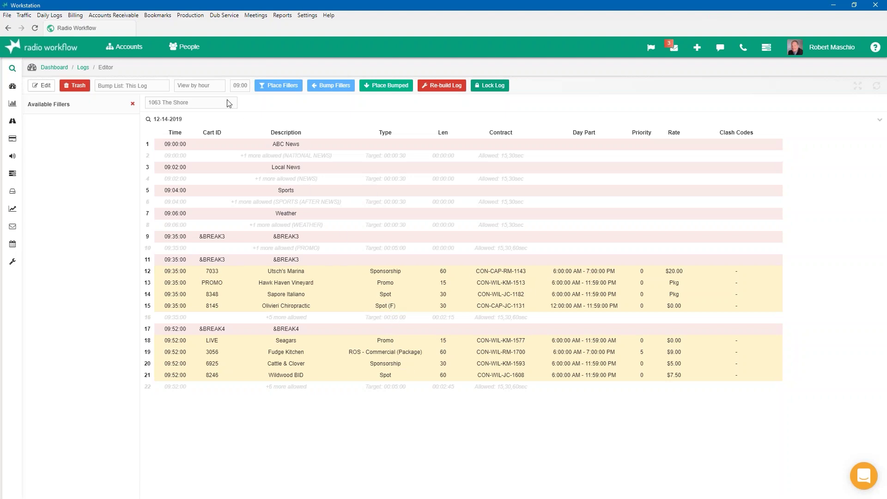
{"action": "left_click", "coordinate": [133, 104]}
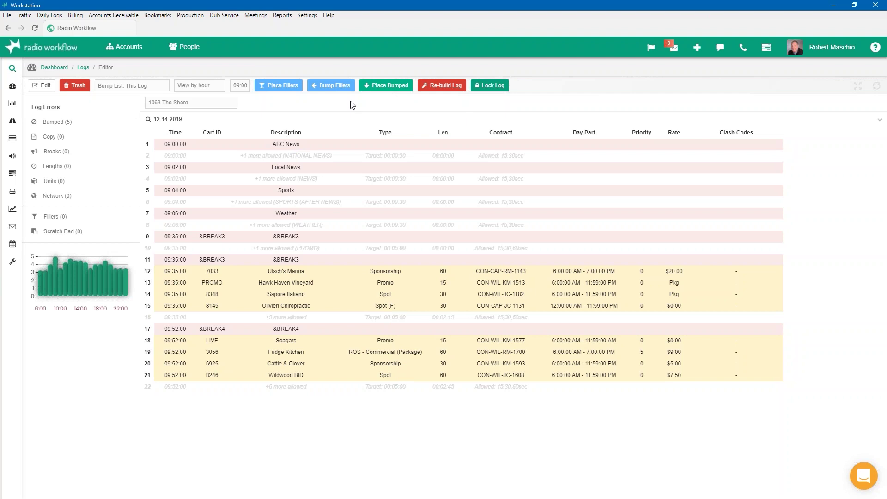
{"action": "left_click", "coordinate": [333, 87]}
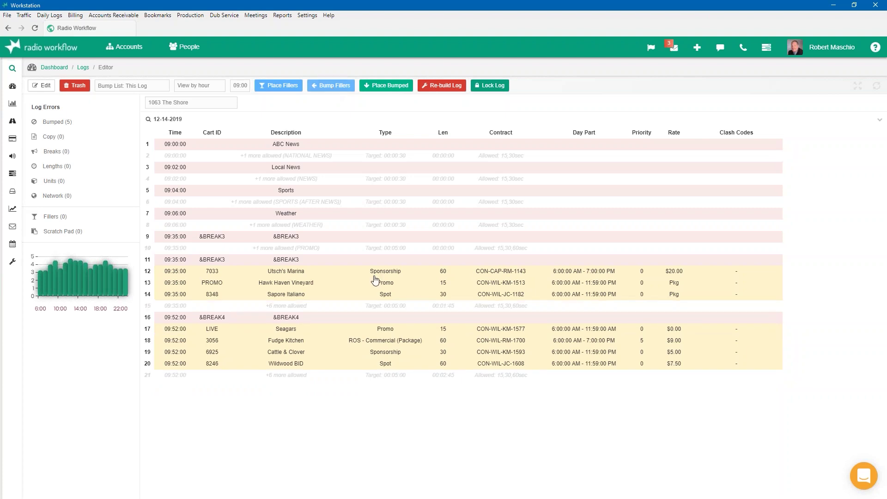
Look at the editing and bump options of the Sapore Italiano spot at 09:35, and show the log for 6a - 7p.
{"action": "left_click", "coordinate": [282, 296]}
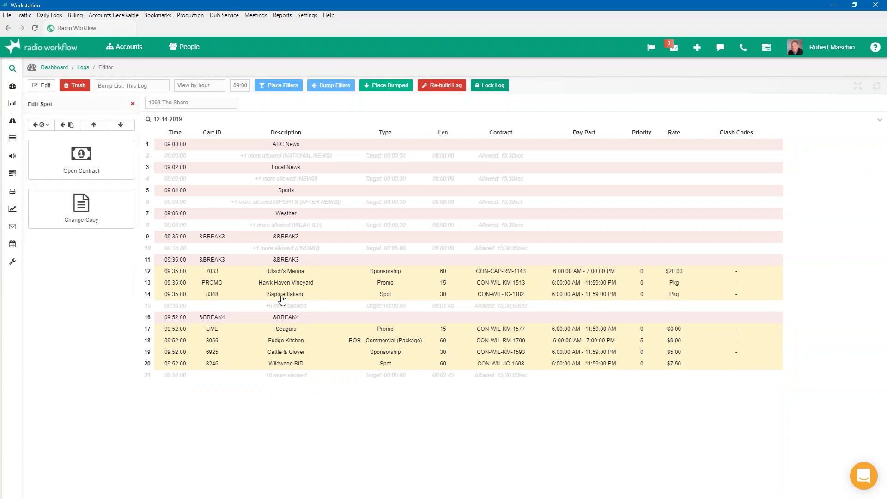
{"action": "left_click", "coordinate": [49, 128]}
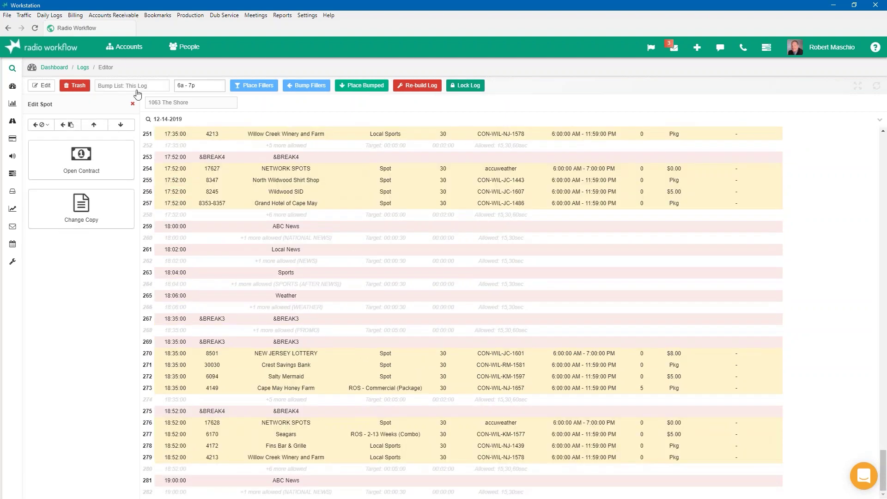
{"action": "left_click", "coordinate": [132, 107]}
Review the bumped spots list again and look at the bump list's date choices, keeping it on This Log.
{"action": "left_click", "coordinate": [57, 123]}
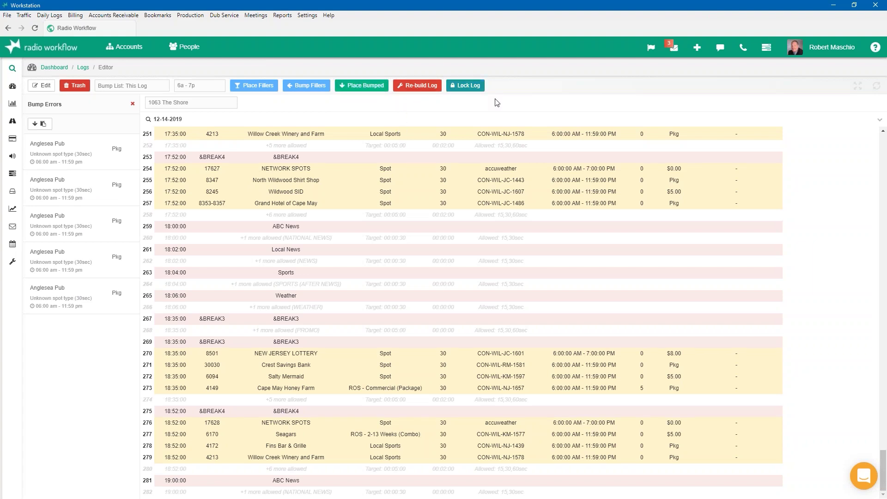
{"action": "left_click", "coordinate": [133, 103]}
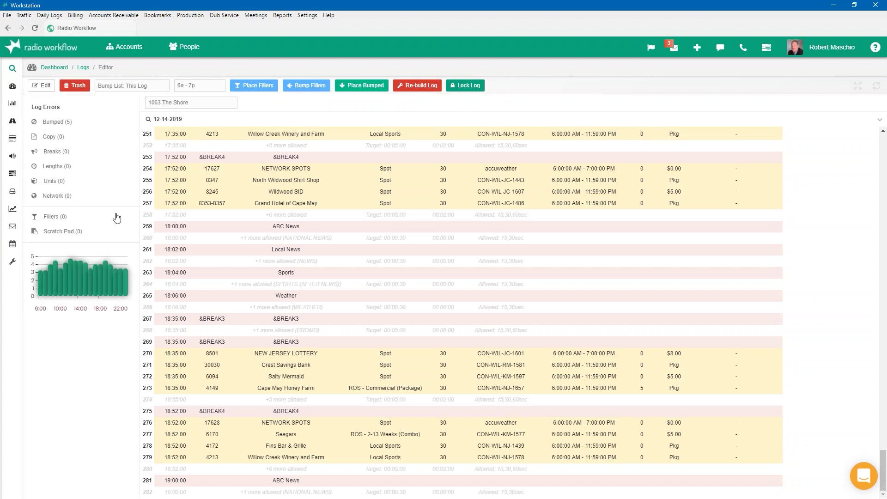
{"action": "left_click", "coordinate": [123, 91]}
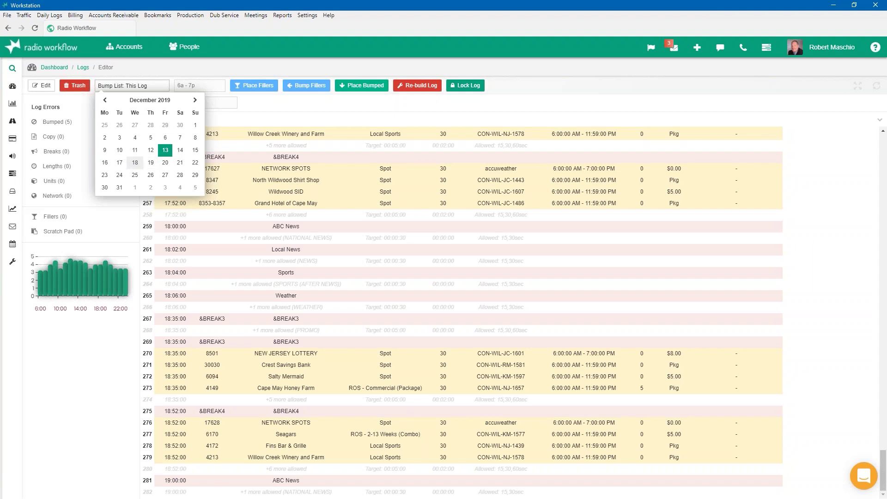
{"action": "left_click", "coordinate": [55, 359]}
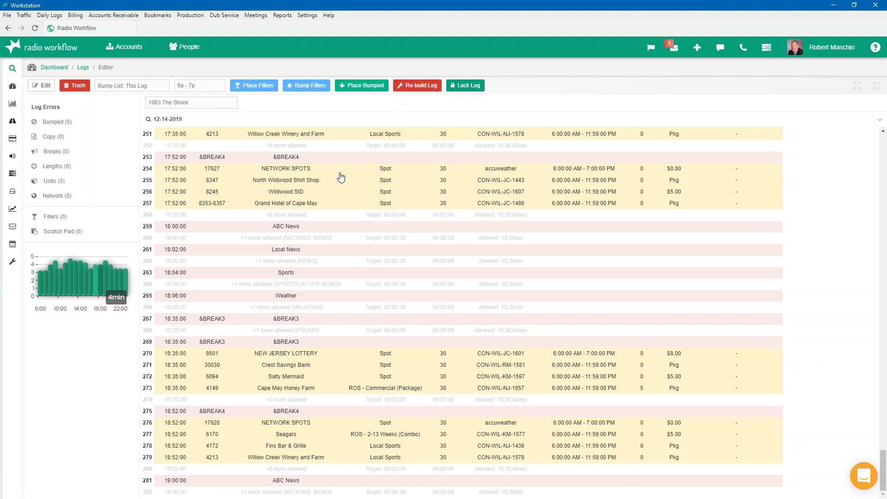
Open the Bump File and list the bumped spots with a range start of 11-01-2019.
{"action": "mouse_move", "coordinate": [13, 144]}
{"action": "mouse_move", "coordinate": [15, 125]}
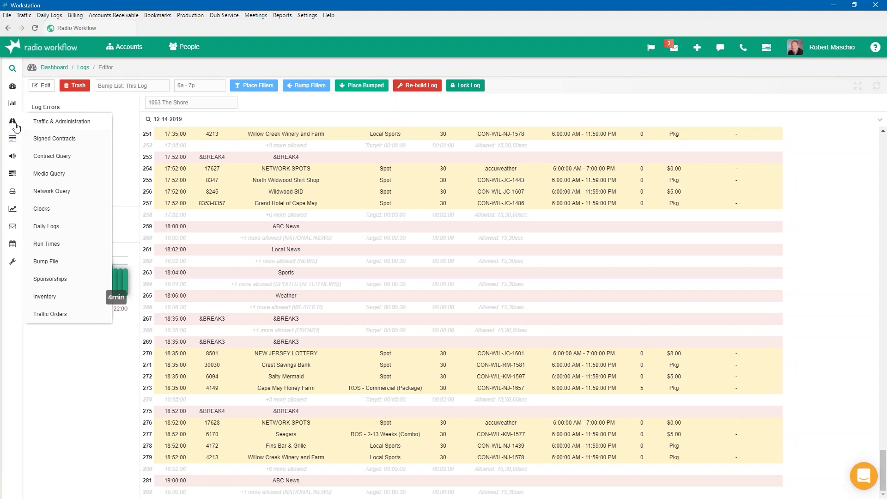
{"action": "left_click", "coordinate": [69, 266]}
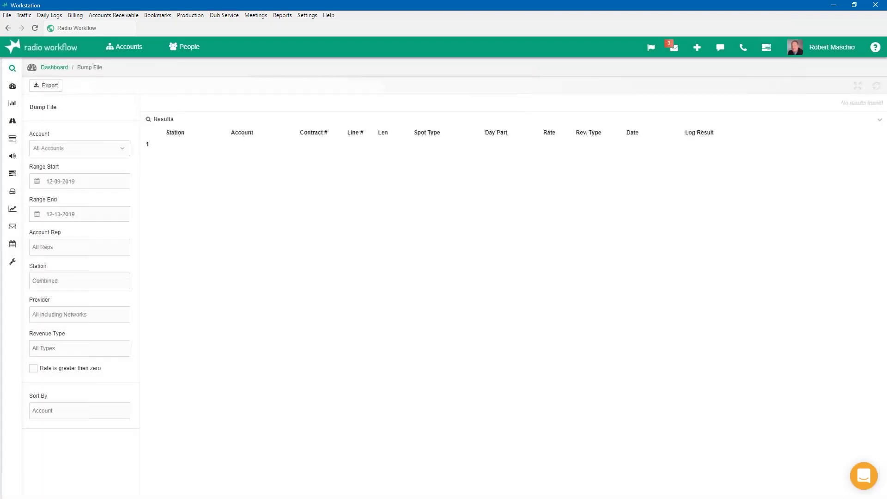
{"action": "left_click", "coordinate": [76, 182]}
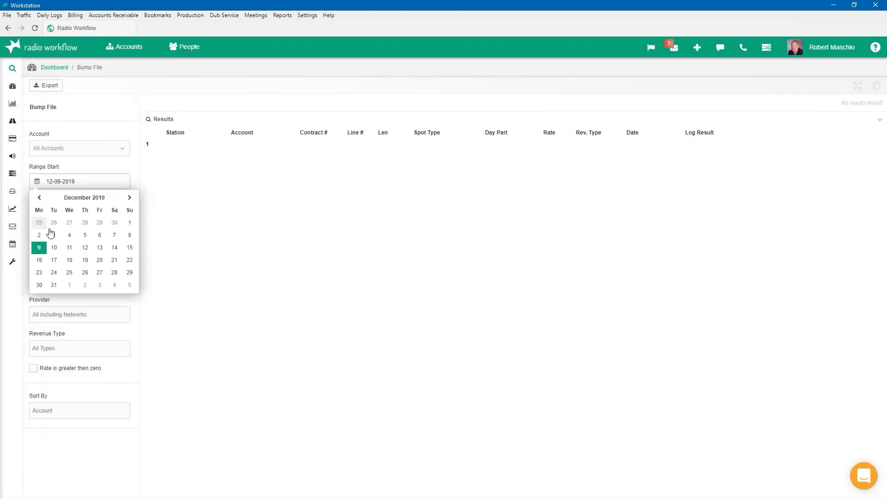
{"action": "left_click", "coordinate": [130, 223]}
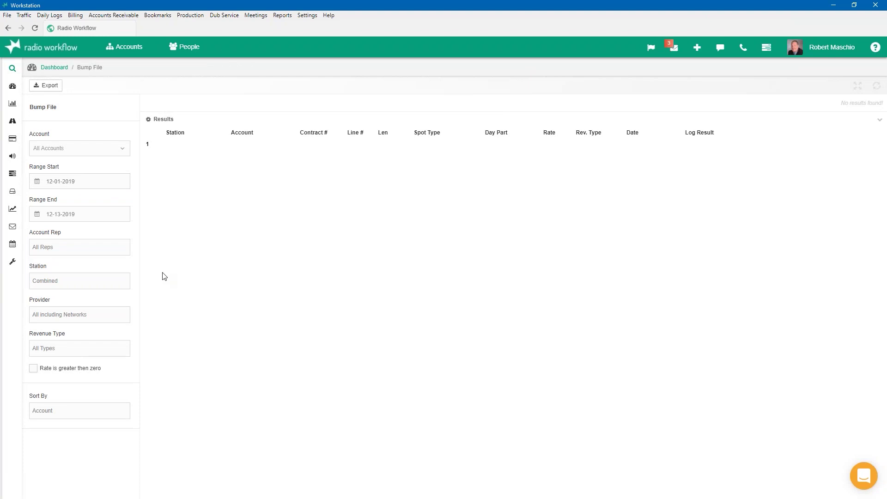
{"action": "left_click", "coordinate": [65, 184]}
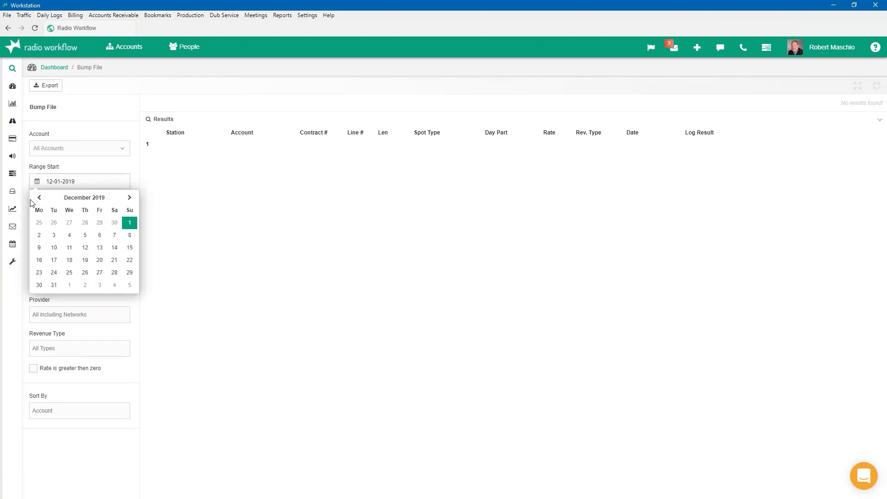
{"action": "left_click", "coordinate": [39, 197]}
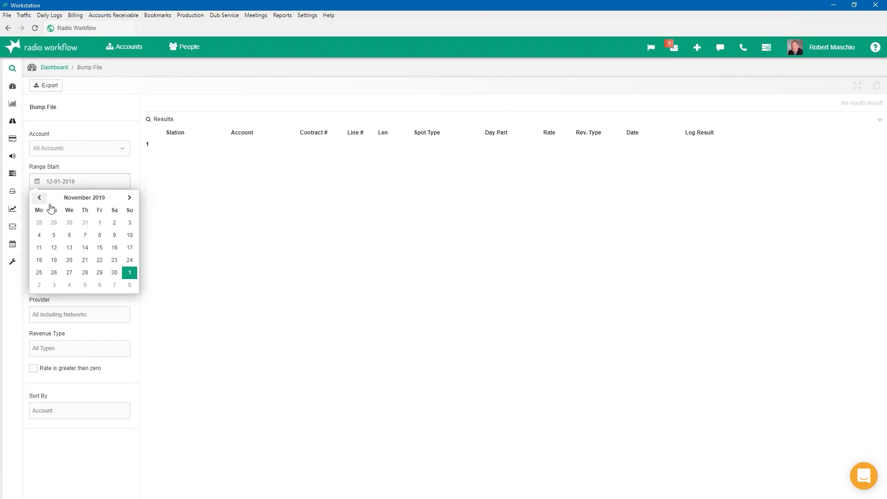
{"action": "left_click", "coordinate": [99, 225]}
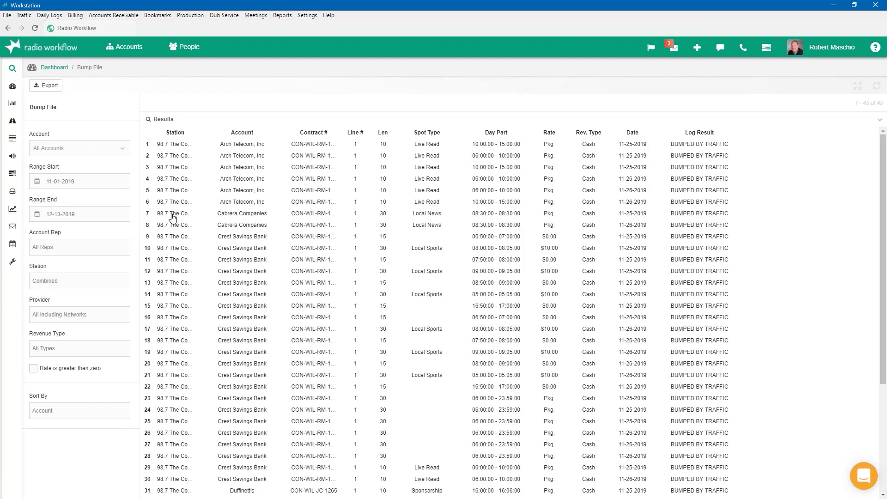
Fill in a make good for the first Arch Telecom bumped spot dated 12-28-2019 with 2 additional spots at rate 10, and discard it.
{"action": "left_click", "coordinate": [418, 147]}
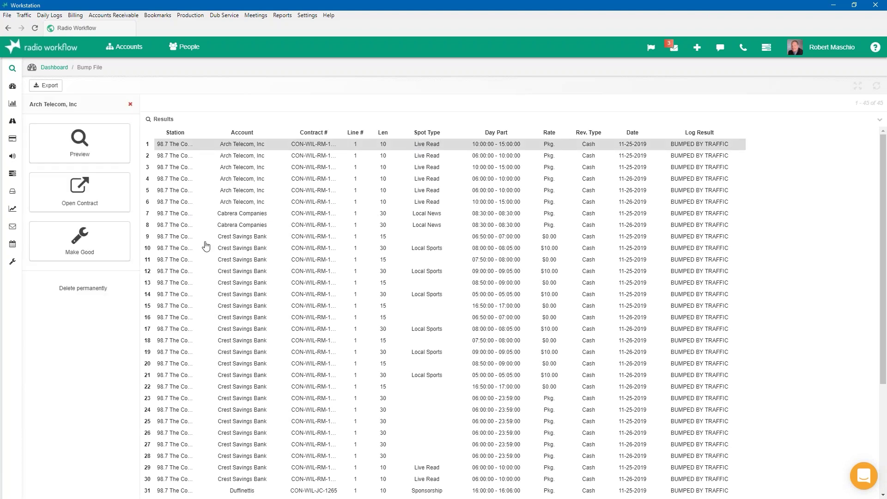
{"action": "left_click", "coordinate": [67, 249]}
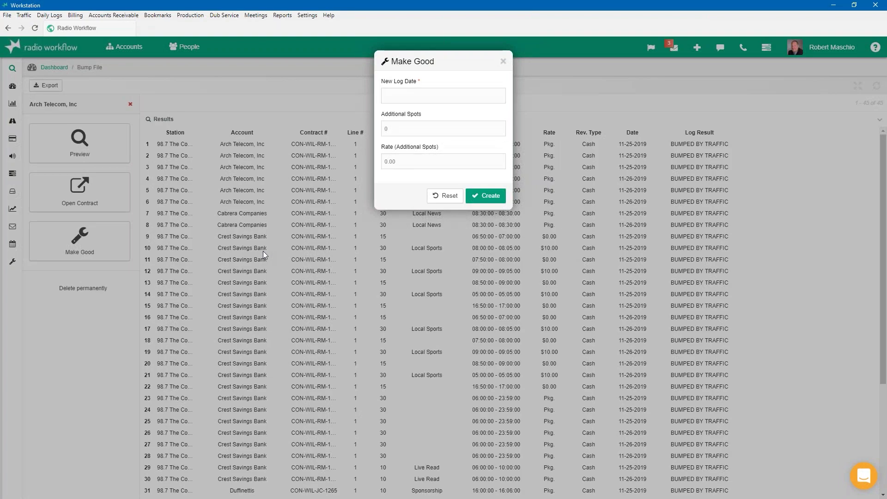
{"action": "left_click_drag", "start_coordinate": [425, 61], "coordinate": [628, 111]}
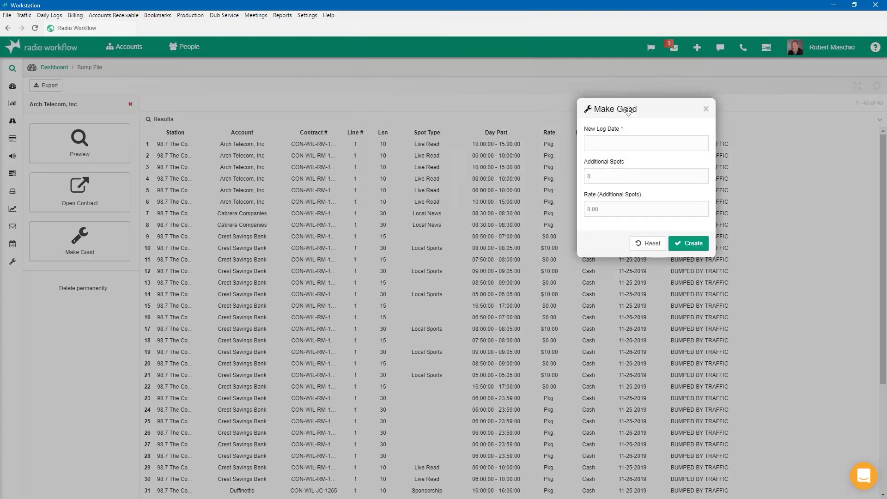
{"action": "left_click", "coordinate": [600, 145]}
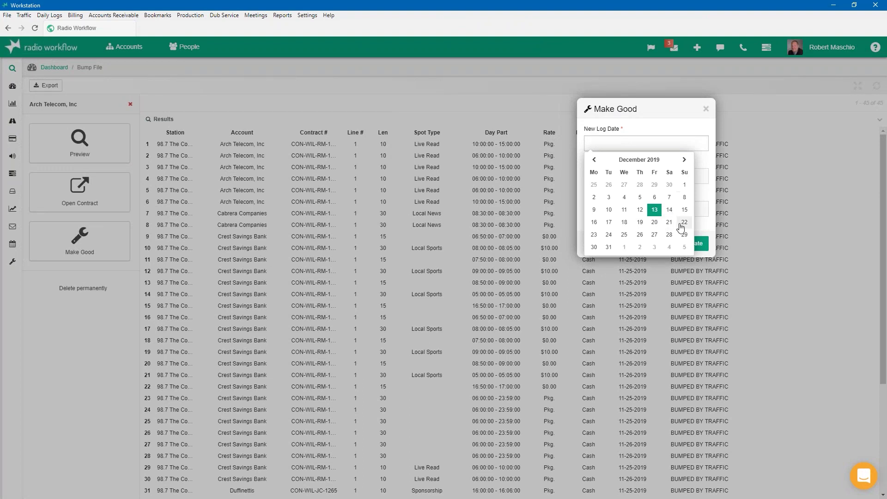
{"action": "left_click", "coordinate": [670, 236]}
{"action": "left_click", "coordinate": [619, 176]}
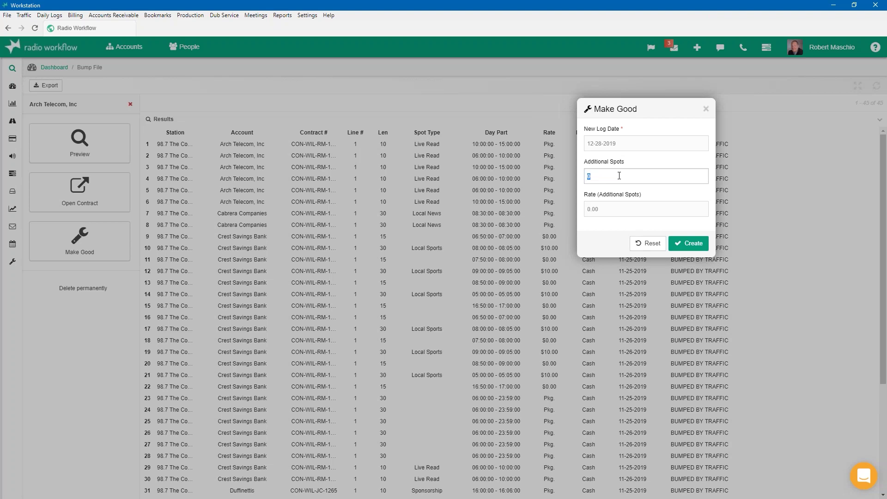
{"action": "type", "text": "2"}
{"action": "key", "text": "Tab"}
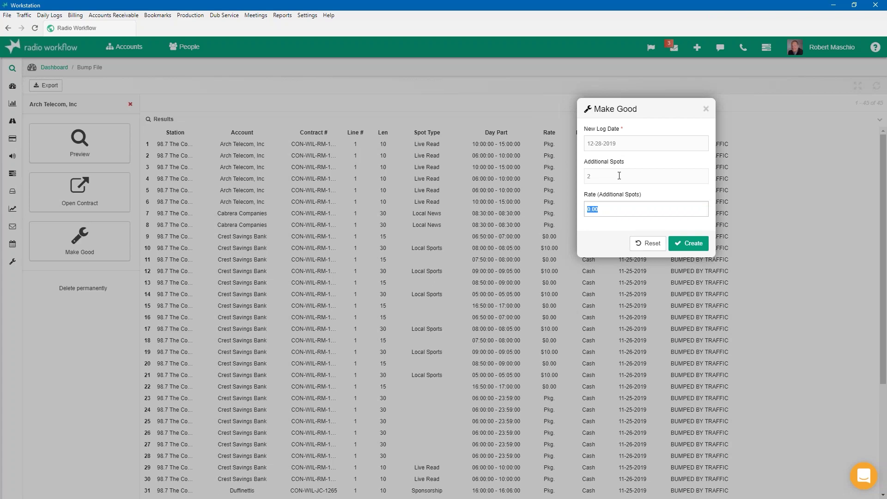
{"action": "type", "text": "10"}
{"action": "left_click", "coordinate": [610, 234]}
{"action": "left_click", "coordinate": [706, 109]}
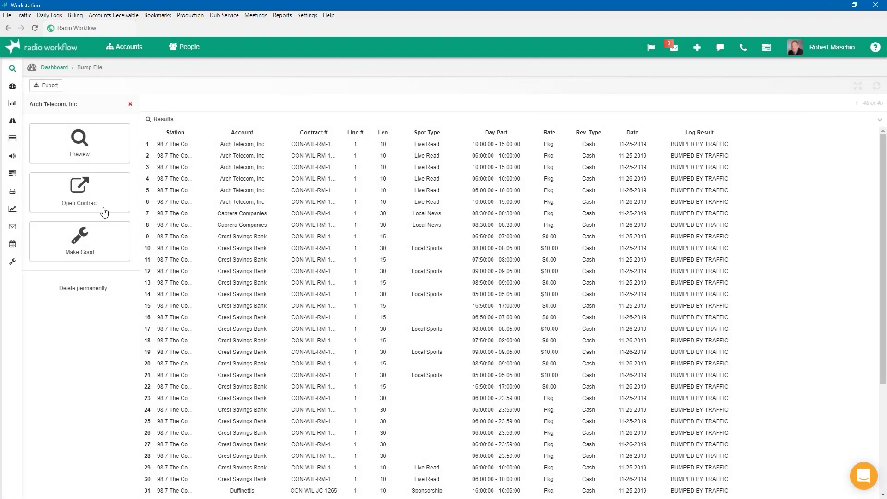
{"action": "left_click", "coordinate": [347, 192]}
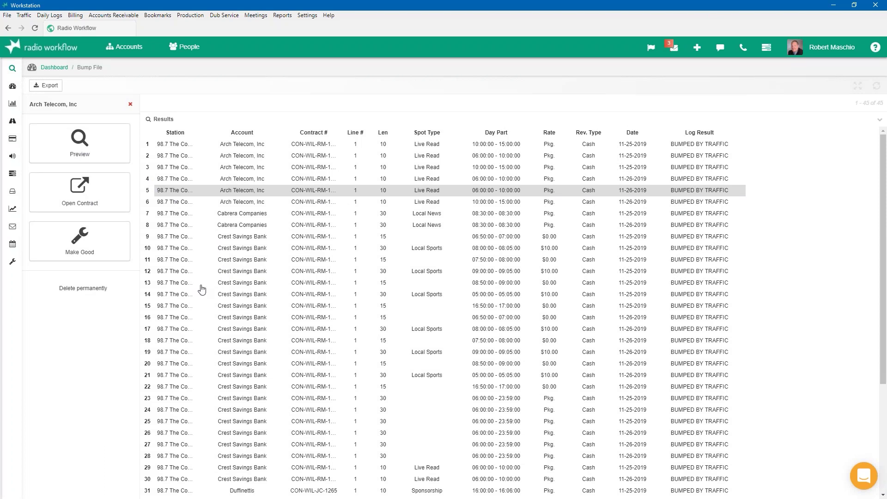
{"action": "mouse_move", "coordinate": [12, 145]}
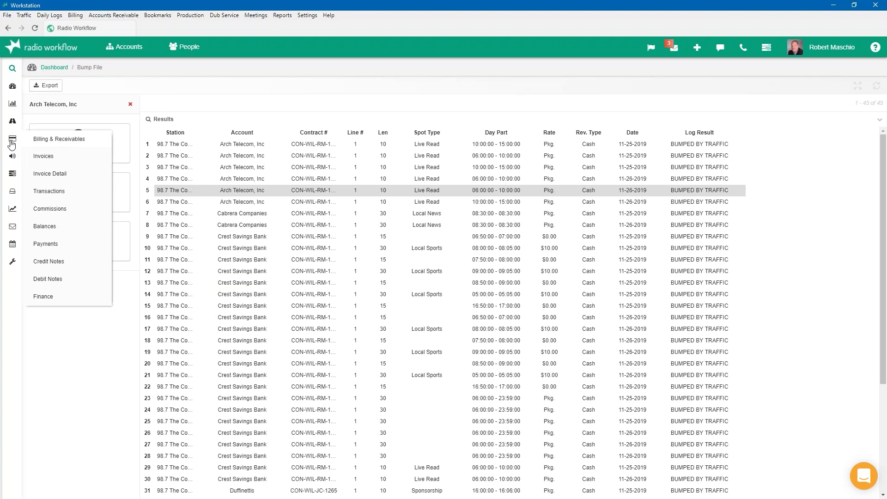
{"action": "mouse_move", "coordinate": [14, 124]}
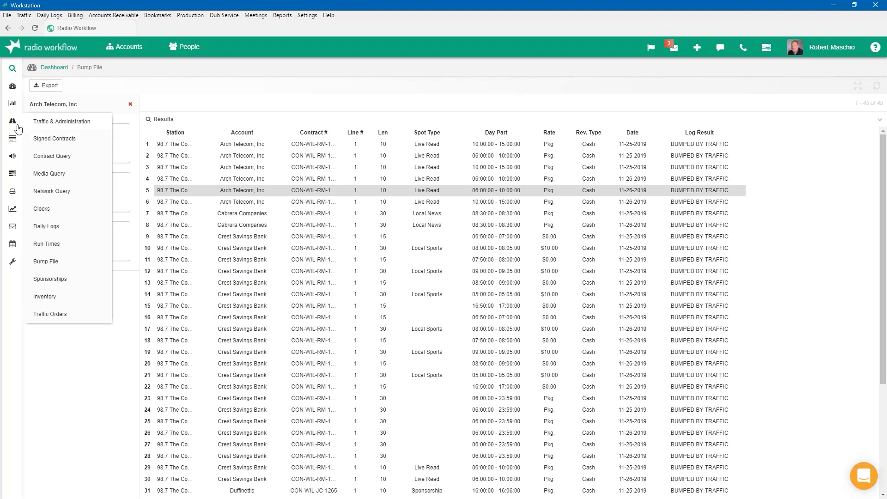
{"action": "left_click", "coordinate": [46, 226]}
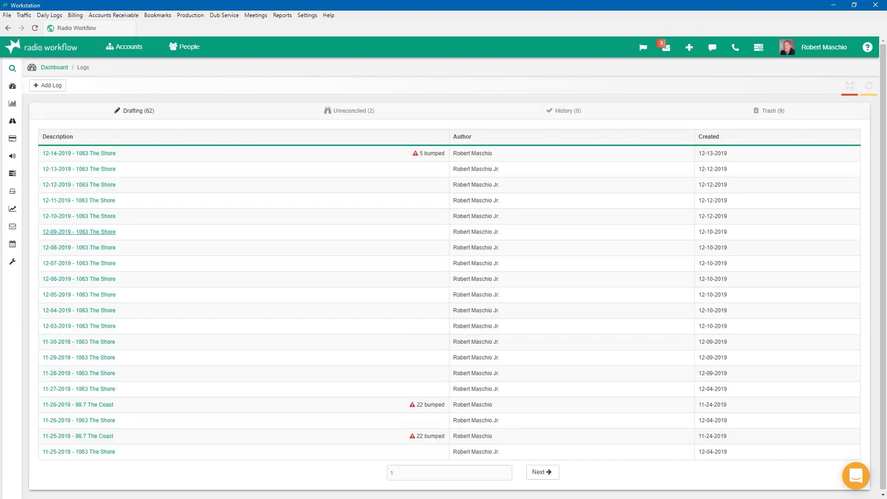
{"action": "left_click", "coordinate": [370, 111]}
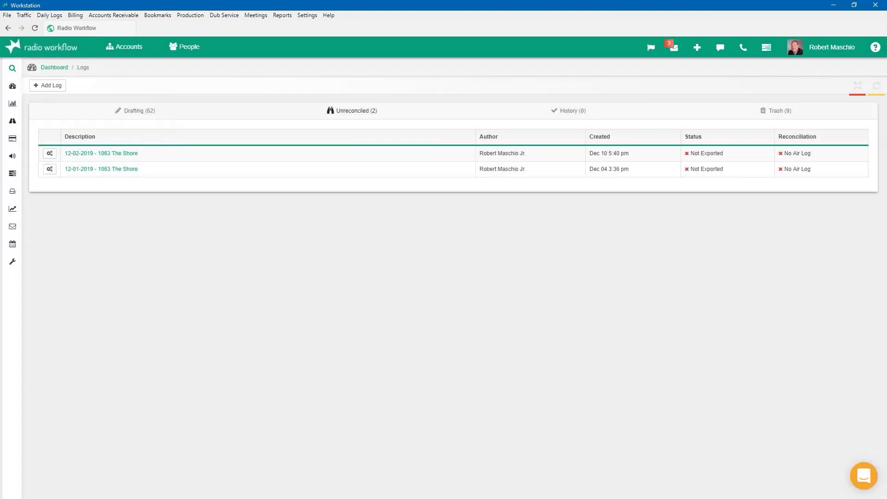
{"action": "left_click", "coordinate": [109, 153]}
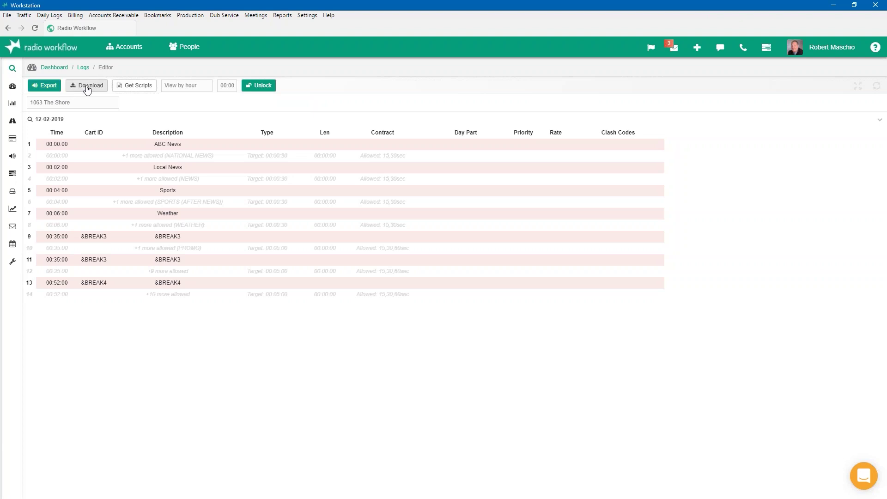
Request the log's scripts without saving the file, and look at the day-part views and station choices.
{"action": "left_click", "coordinate": [140, 87]}
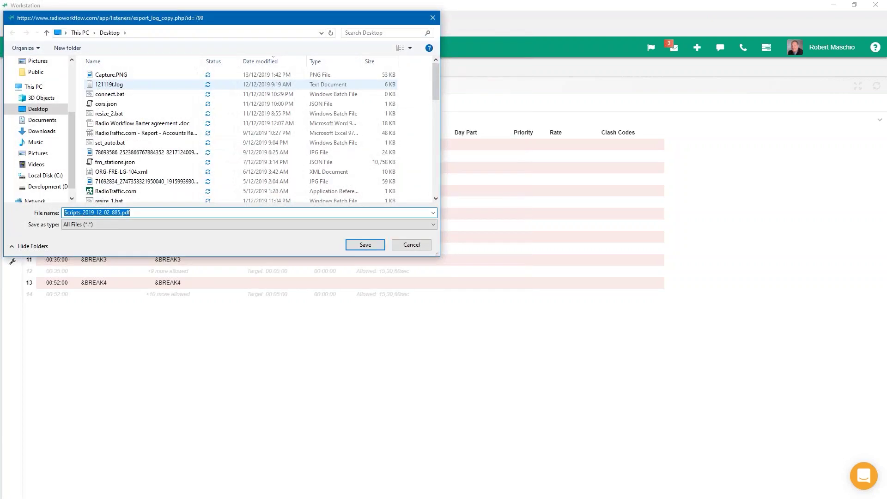
{"action": "left_click", "coordinate": [421, 245]}
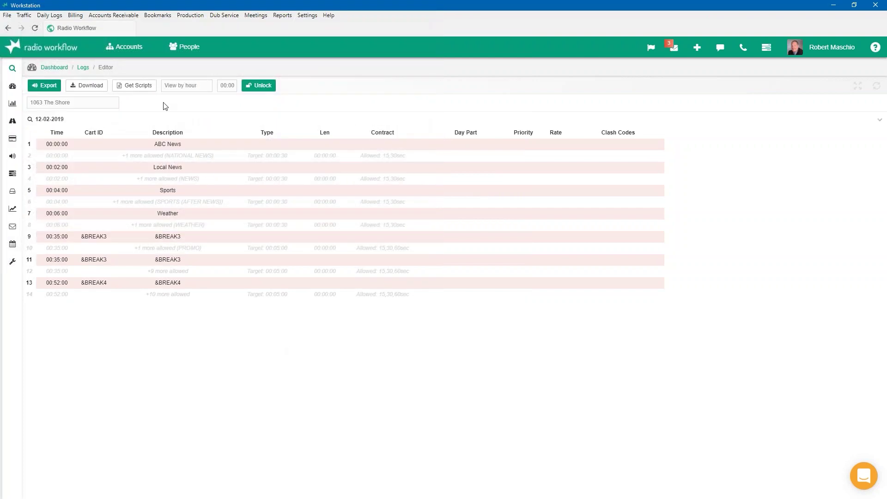
{"action": "left_click", "coordinate": [187, 86]}
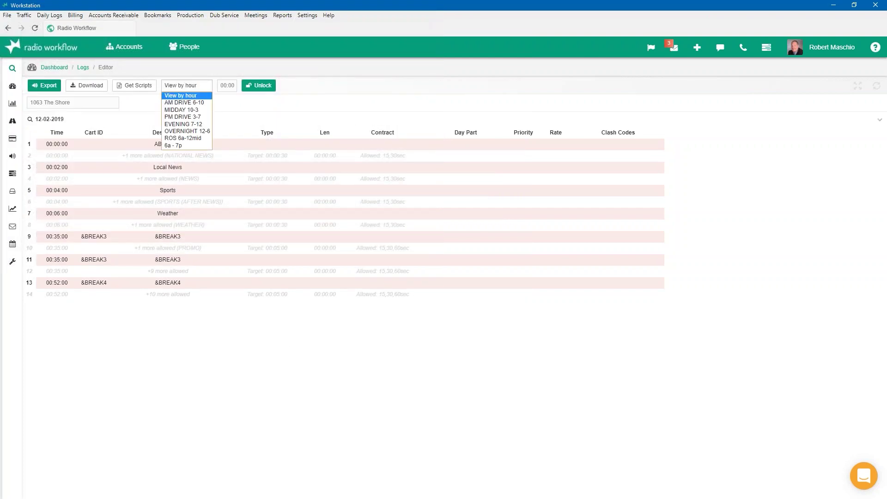
{"action": "left_click", "coordinate": [262, 86]}
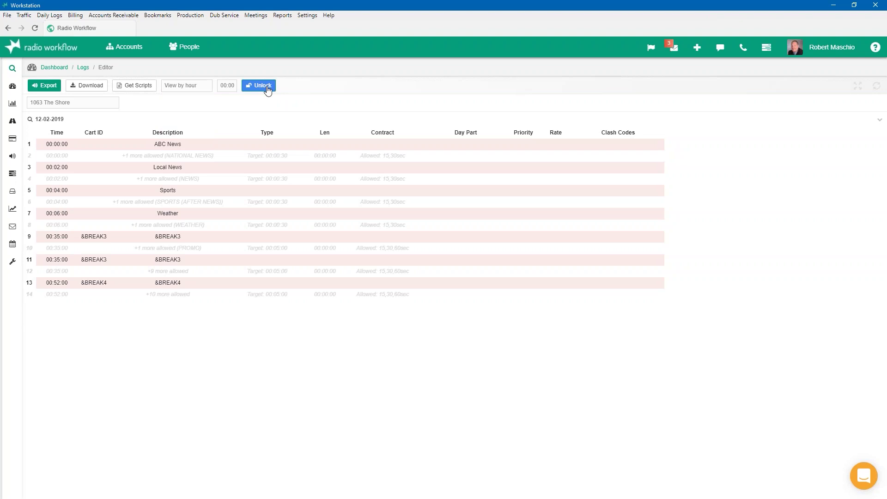
{"action": "left_click", "coordinate": [62, 102]}
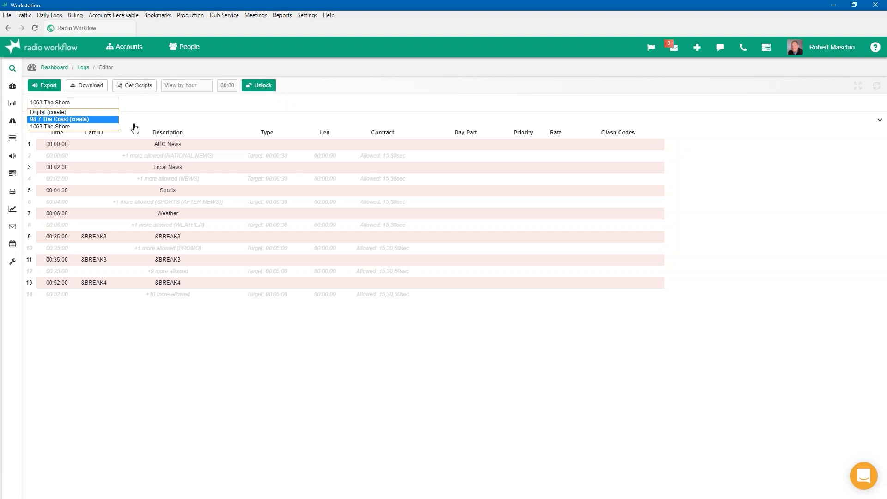
{"action": "left_click", "coordinate": [184, 367]}
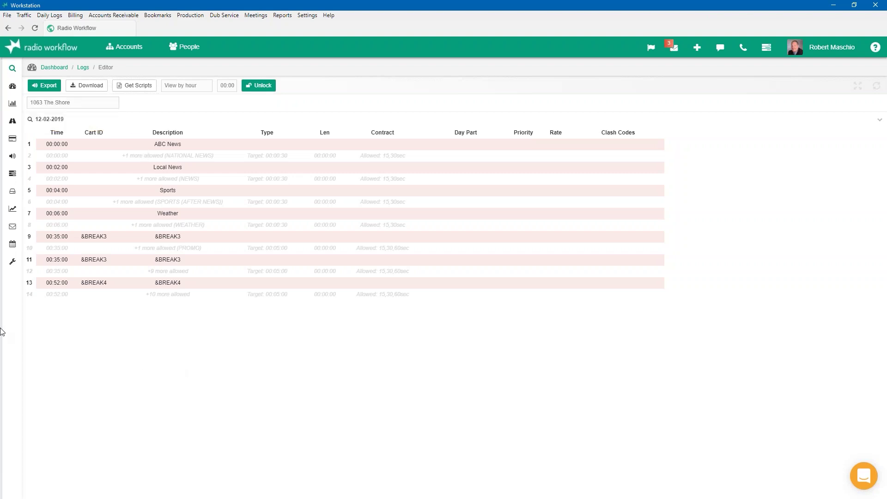
Choose (2) :35 & :52 Breaks as the Monday and Tuesday default clocks of station 98.7 The Coast, and close without saving.
{"action": "left_click", "coordinate": [12, 261]}
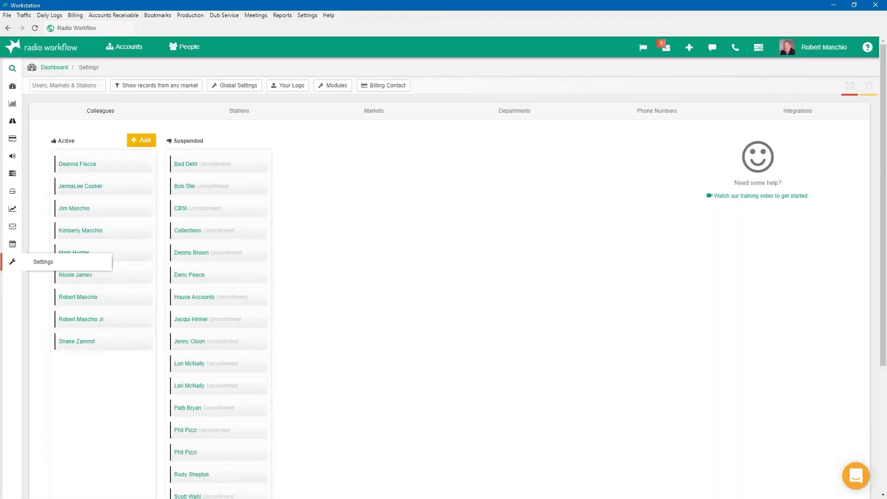
{"action": "left_click", "coordinate": [233, 113]}
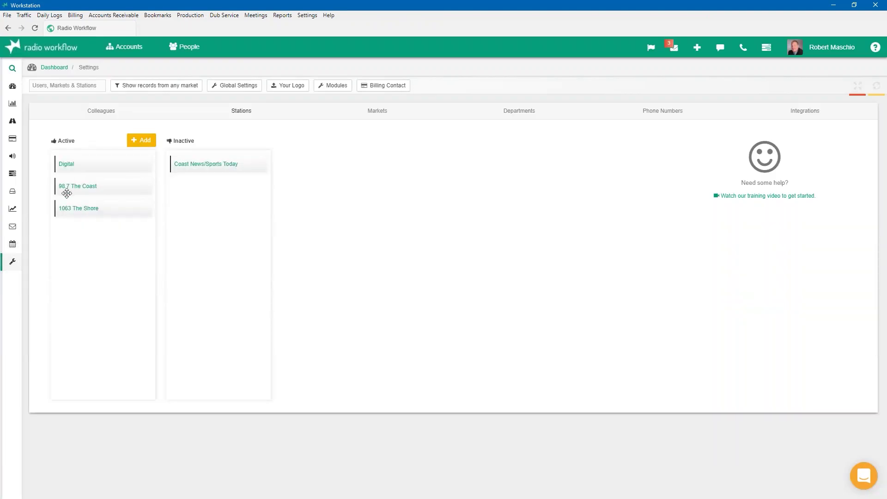
{"action": "left_click", "coordinate": [68, 192]}
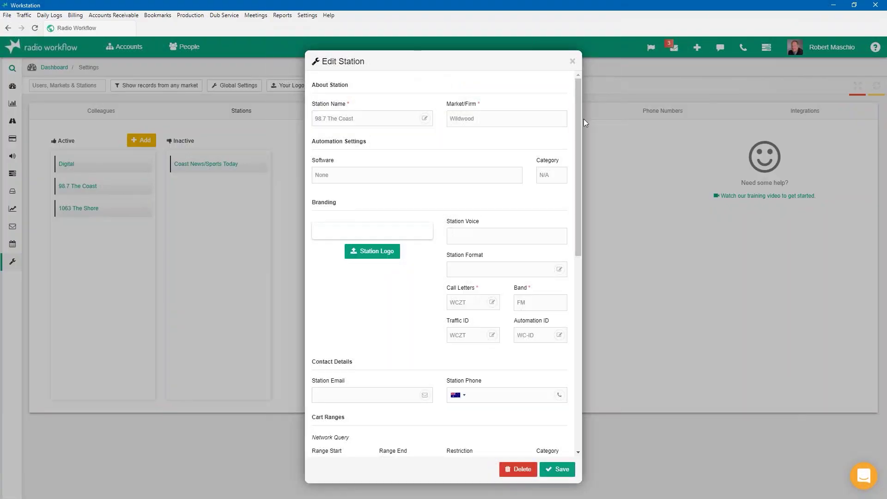
{"action": "left_click_drag", "start_coordinate": [579, 113], "coordinate": [408, 449]}
{"action": "left_click", "coordinate": [362, 375]}
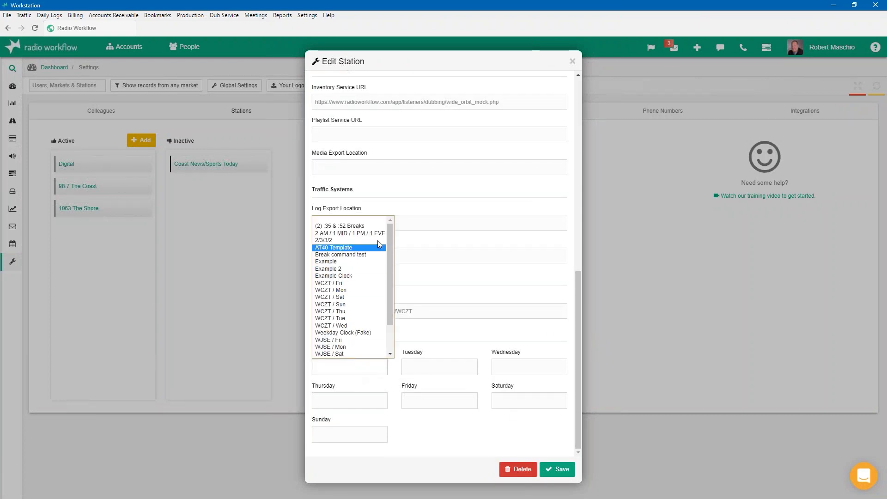
{"action": "left_click", "coordinate": [378, 226]}
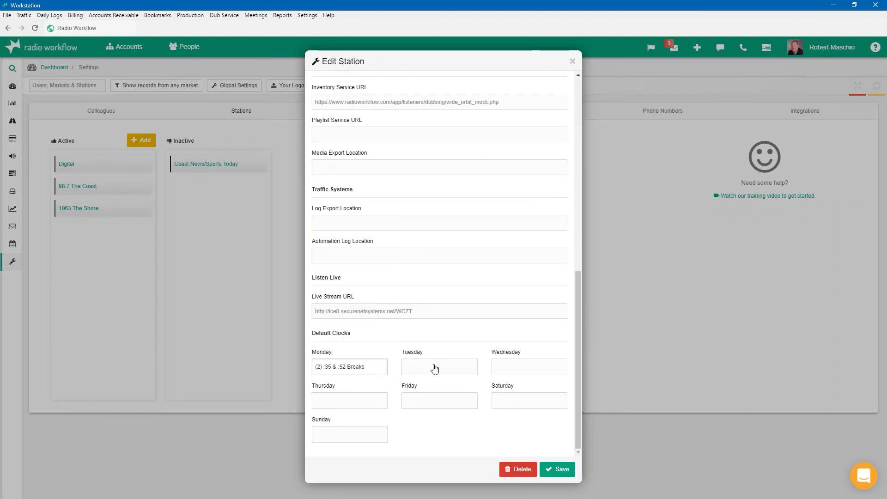
{"action": "left_click", "coordinate": [434, 367]}
{"action": "left_click", "coordinate": [430, 226]}
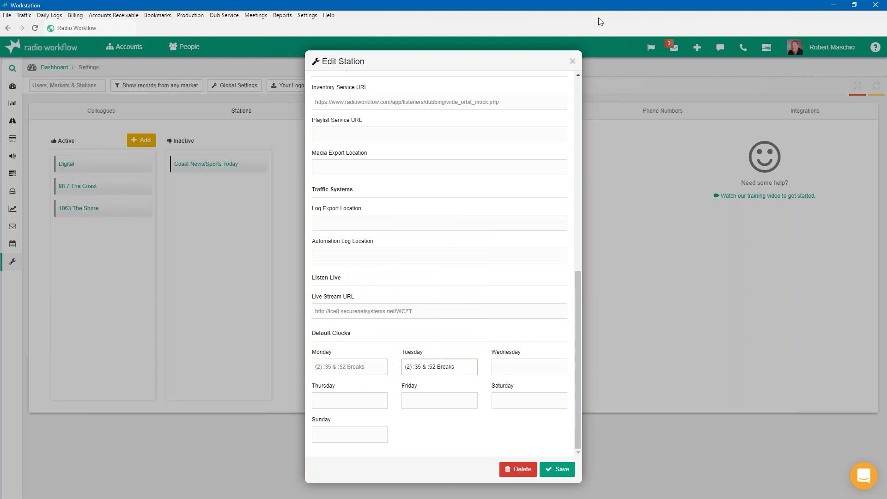
{"action": "left_click", "coordinate": [573, 67]}
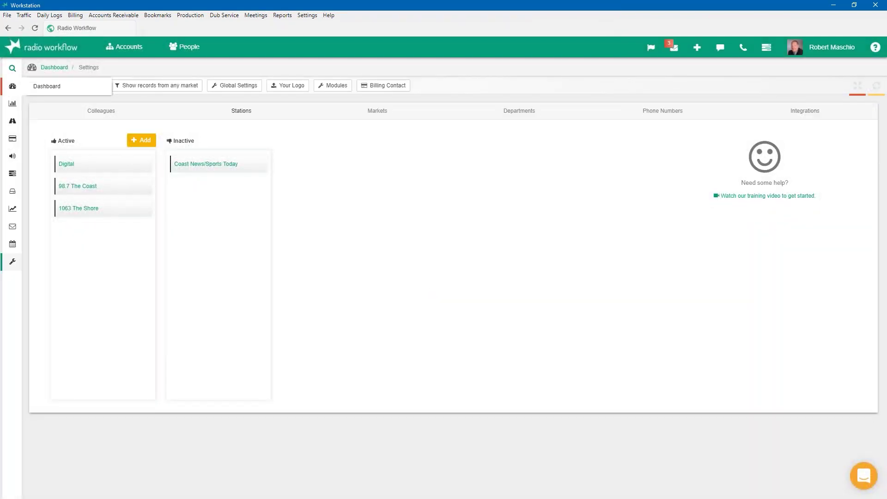
Look at the daily log export commands and at the log export and automation log locations of station 98.7 The Coast.
{"action": "left_click", "coordinate": [12, 86]}
{"action": "left_click", "coordinate": [48, 17]}
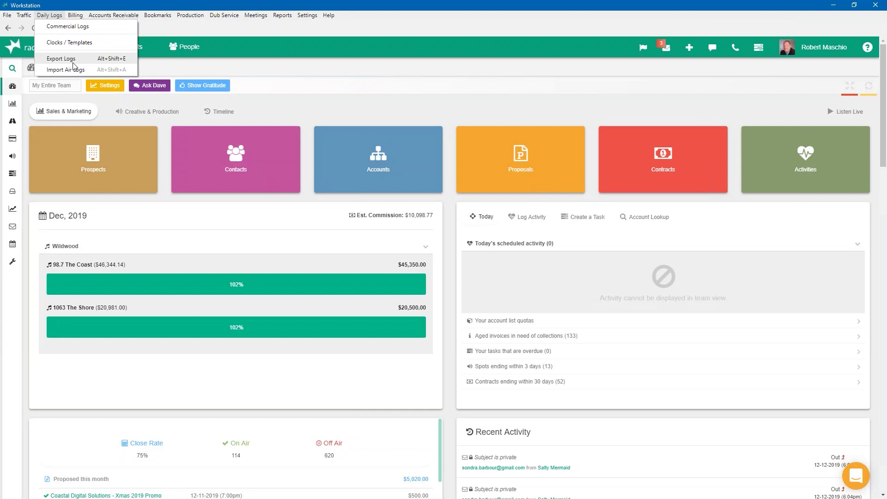
{"action": "left_click", "coordinate": [11, 267]}
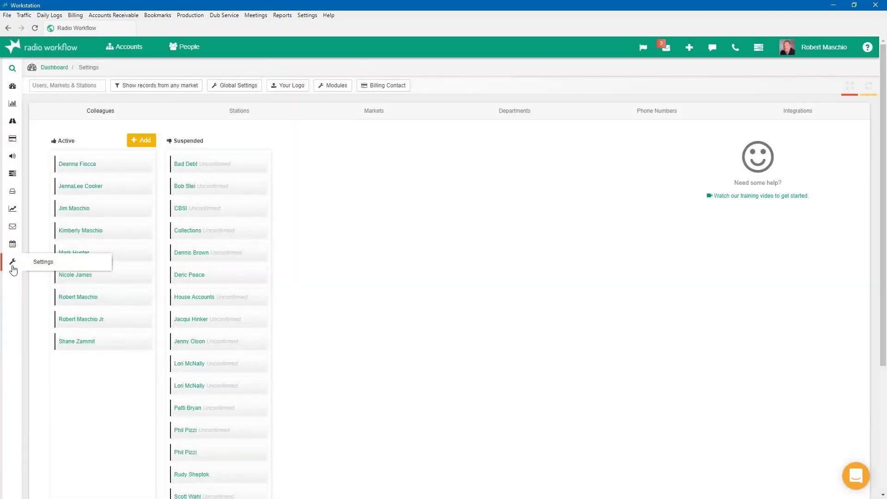
{"action": "left_click", "coordinate": [234, 113]}
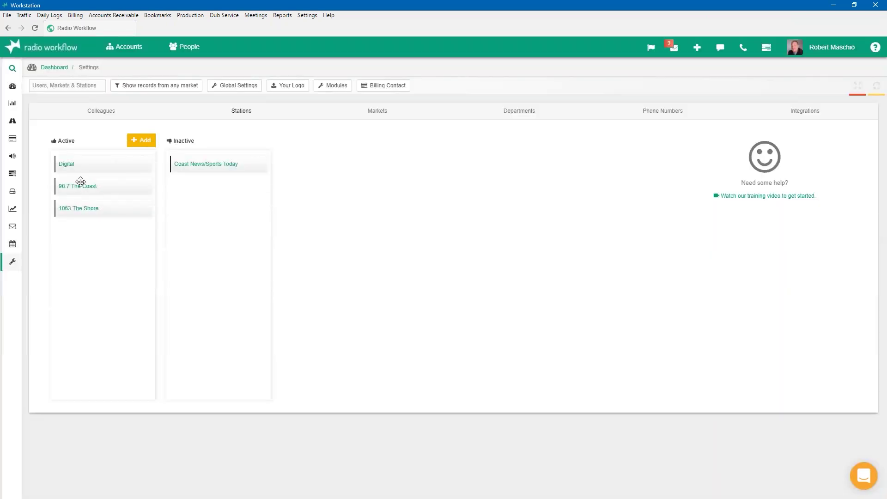
{"action": "left_click", "coordinate": [82, 193]}
{"action": "left_click_drag", "start_coordinate": [579, 124], "coordinate": [582, 380]}
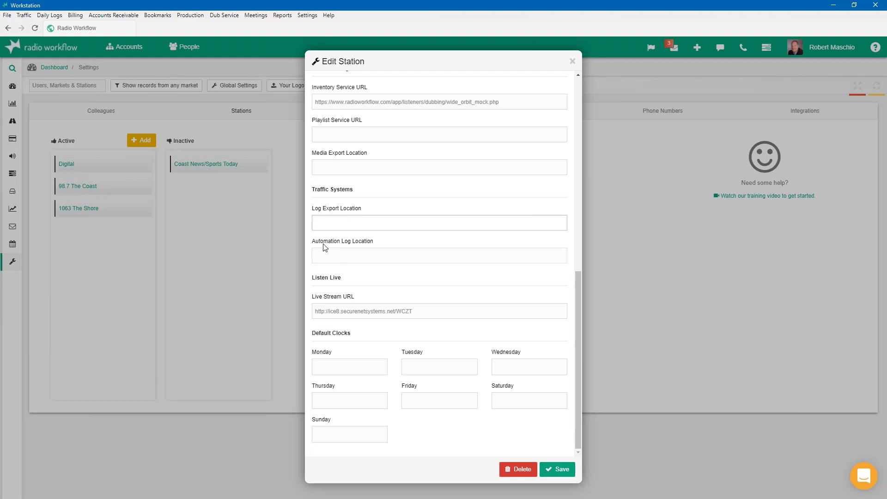
{"action": "left_click", "coordinate": [572, 62]}
Look over the billing and accounts receivable options and open the Transactions list.
{"action": "left_click", "coordinate": [49, 15]}
{"action": "mouse_move", "coordinate": [70, 18]}
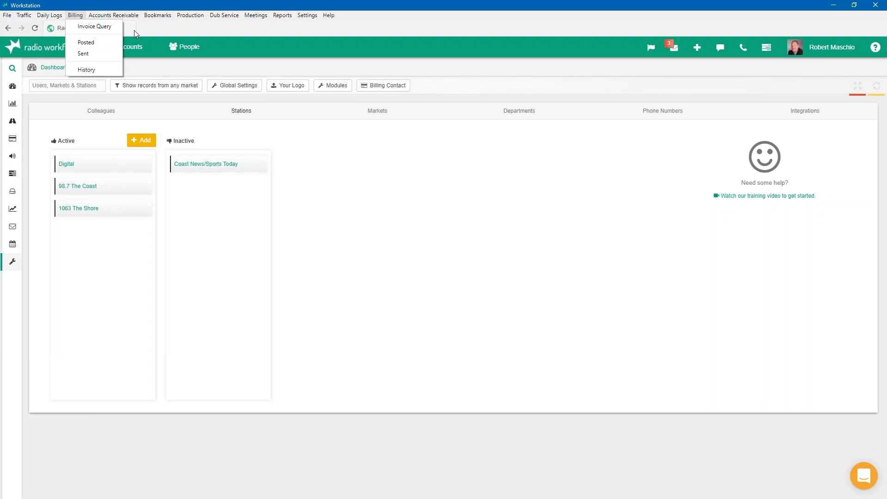
{"action": "mouse_move", "coordinate": [122, 17]}
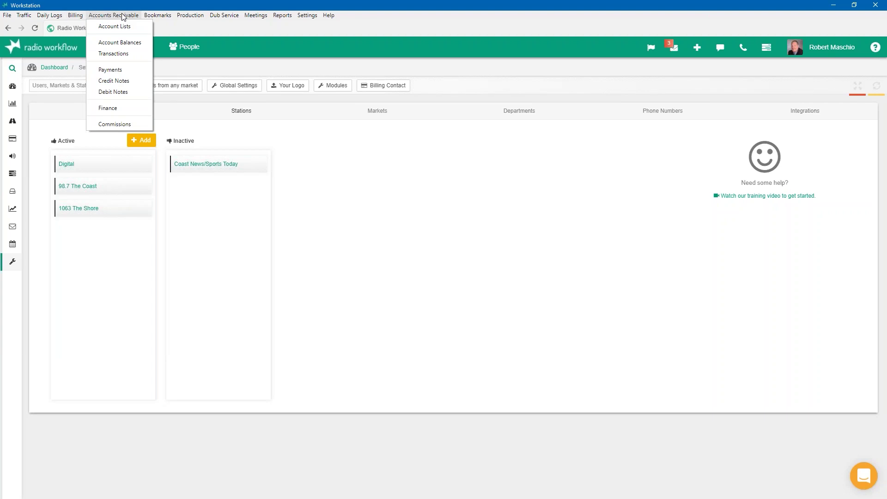
{"action": "left_click", "coordinate": [121, 53]}
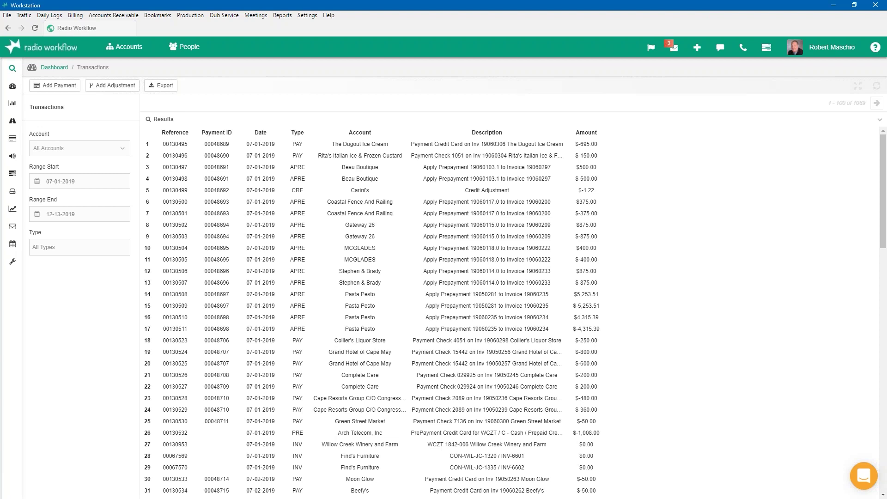
{"action": "left_click", "coordinate": [111, 15]}
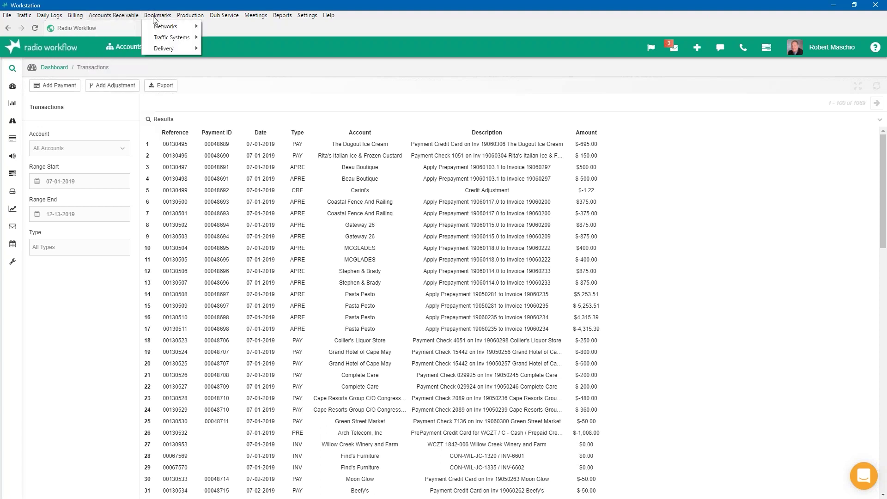
{"action": "mouse_move", "coordinate": [233, 19]}
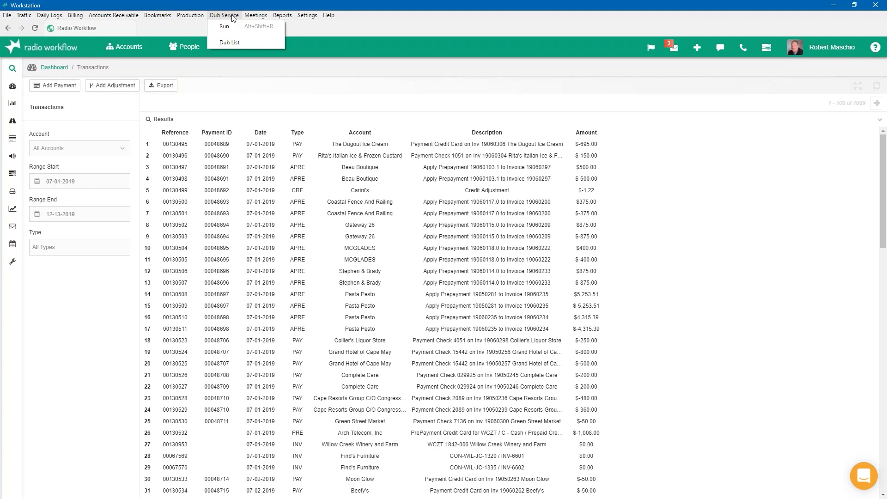
{"action": "mouse_move", "coordinate": [308, 15]}
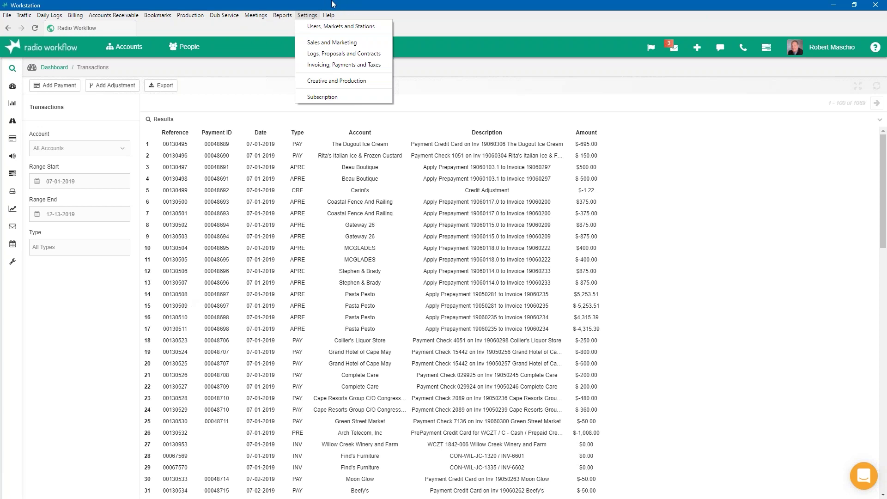
{"action": "left_click", "coordinate": [240, 92]}
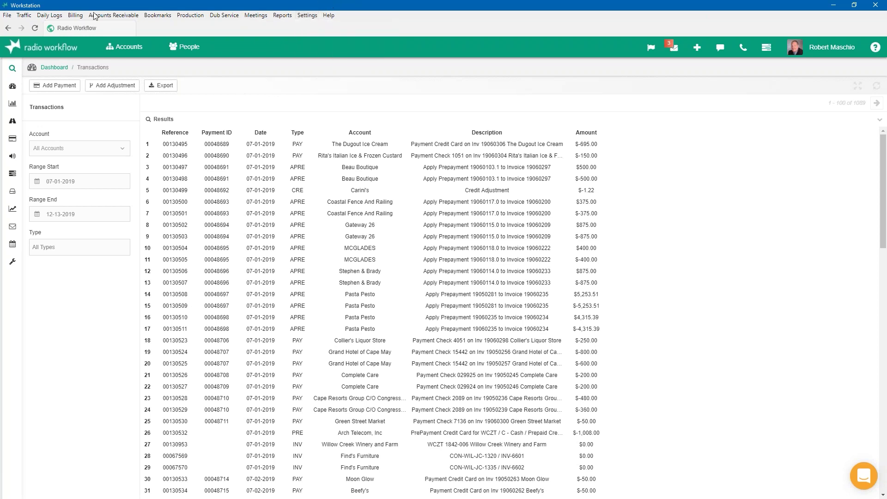
Open the Payments list, set its range start to 10-01-2019, and look at the available report formats.
{"action": "mouse_move", "coordinate": [103, 18]}
{"action": "left_click", "coordinate": [109, 71]}
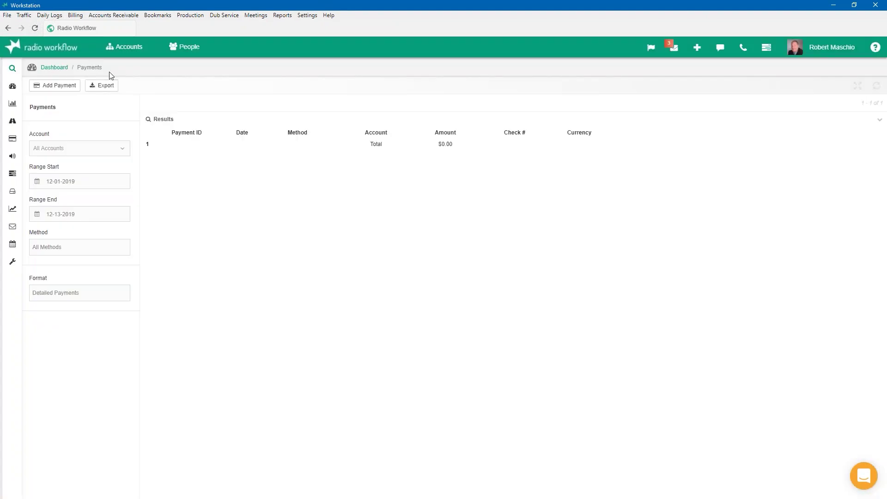
{"action": "left_click", "coordinate": [106, 182]}
{"action": "left_click", "coordinate": [38, 199]}
{"action": "left_click", "coordinate": [38, 199]}
{"action": "left_click", "coordinate": [52, 224]}
{"action": "left_click", "coordinate": [71, 296]}
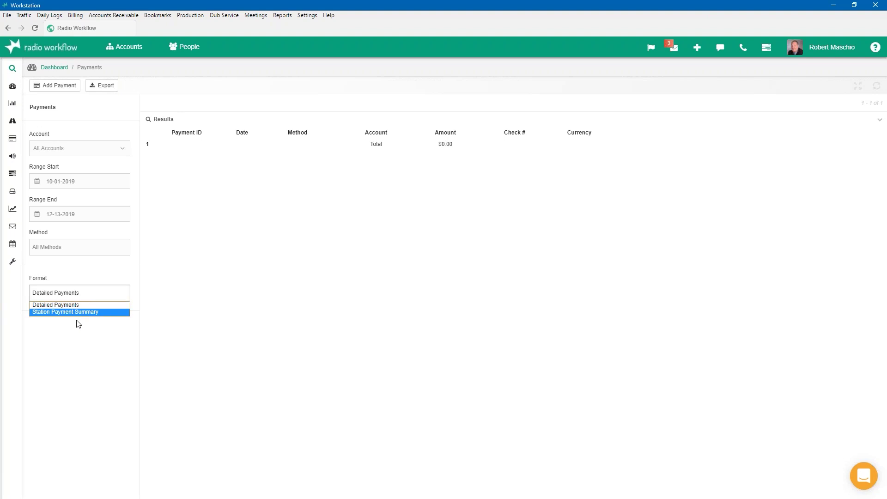
{"action": "left_click", "coordinate": [162, 236]}
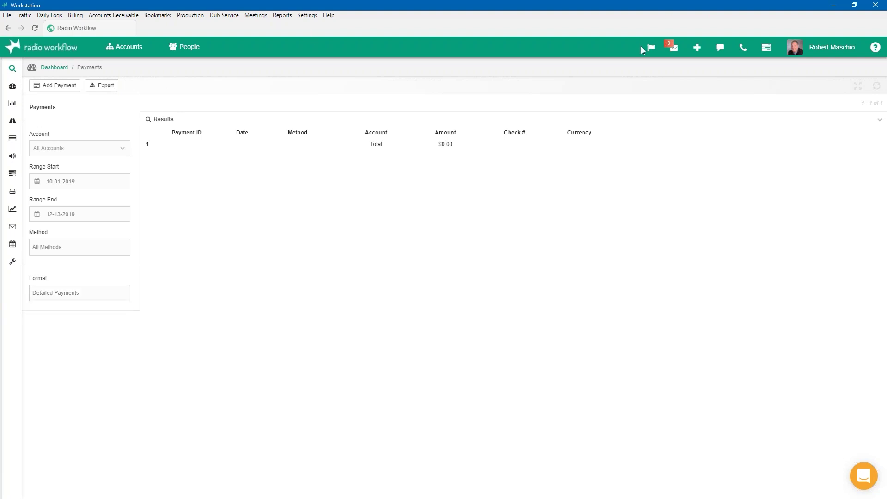
Open Balances and view it as Station Single Line Summary, Detailed Transactions and Advertiser Single Line Summary.
{"action": "left_click", "coordinate": [44, 227]}
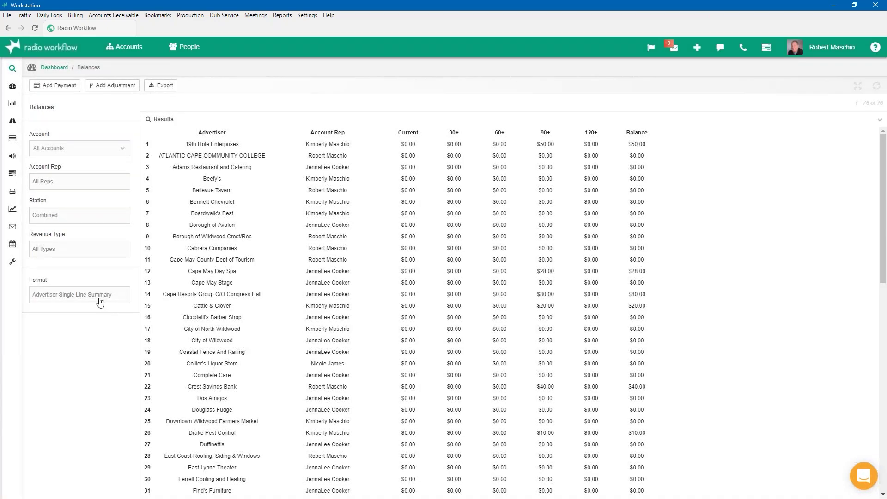
{"action": "left_click", "coordinate": [97, 296]}
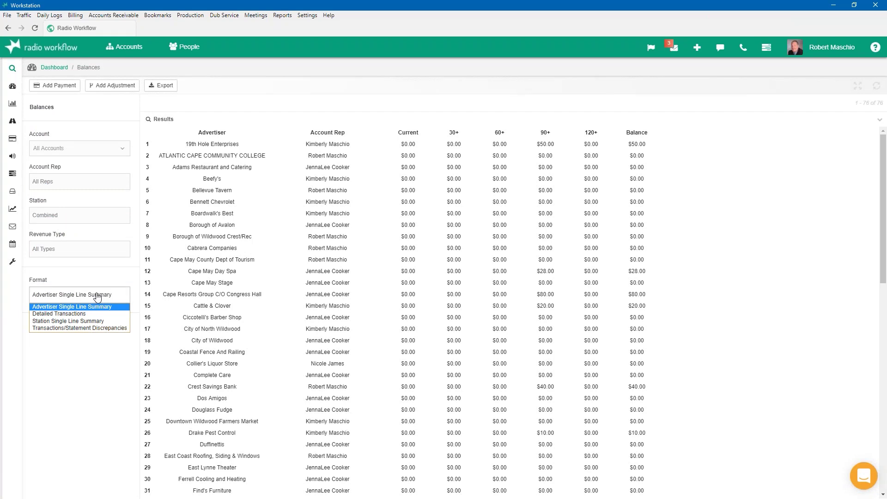
{"action": "left_click", "coordinate": [98, 320]}
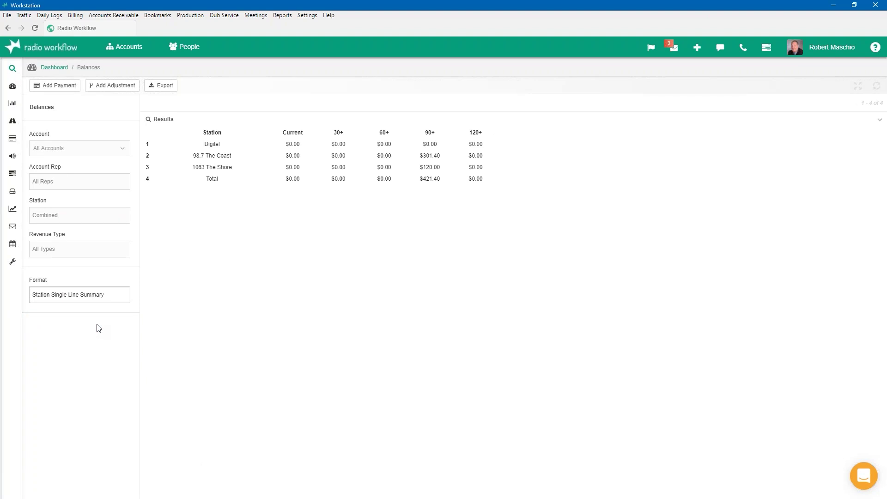
{"action": "left_click", "coordinate": [116, 297]}
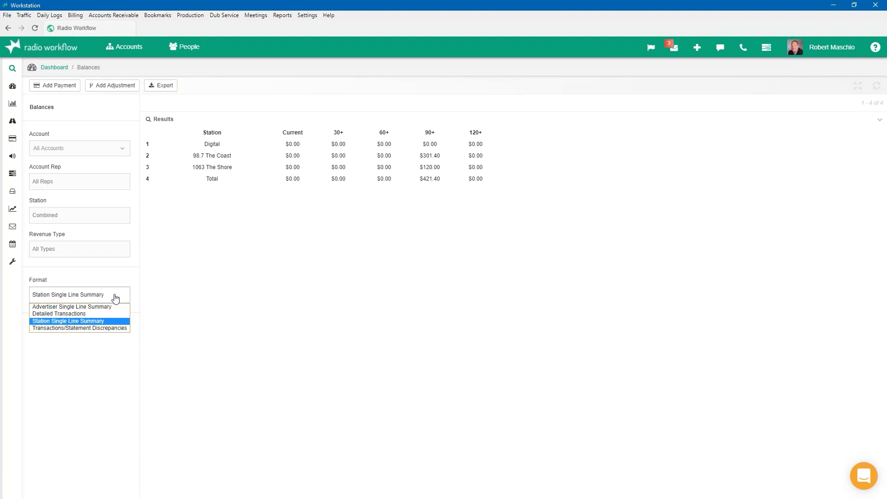
{"action": "left_click", "coordinate": [115, 316]}
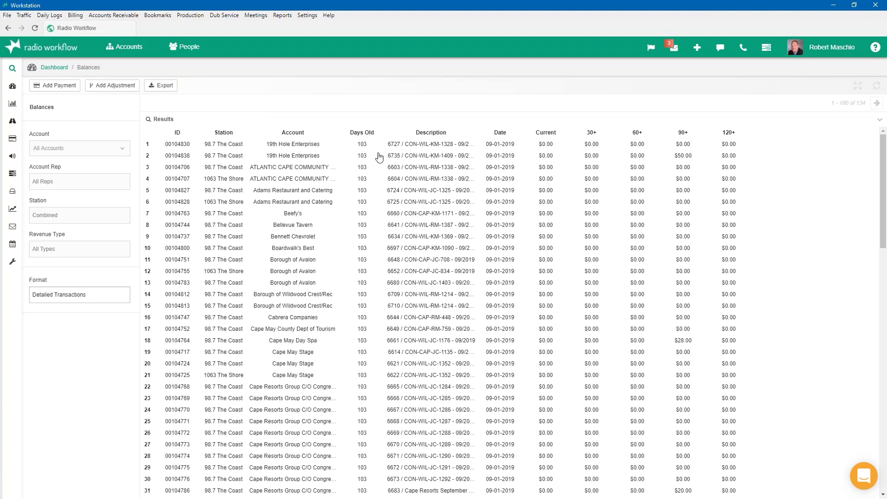
{"action": "left_click", "coordinate": [114, 295]}
{"action": "left_click", "coordinate": [112, 310]}
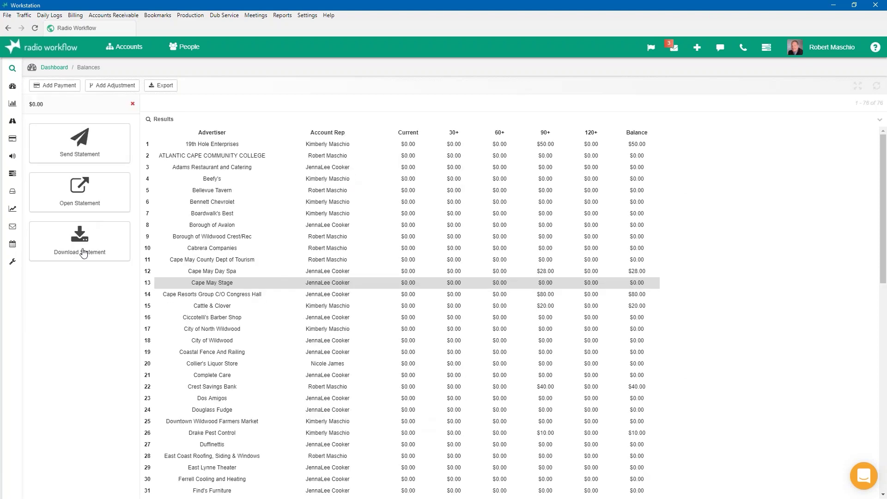
View the statement of the Cape May Stage account and its Send Statement form, closing both without sending.
{"action": "left_click", "coordinate": [79, 203]}
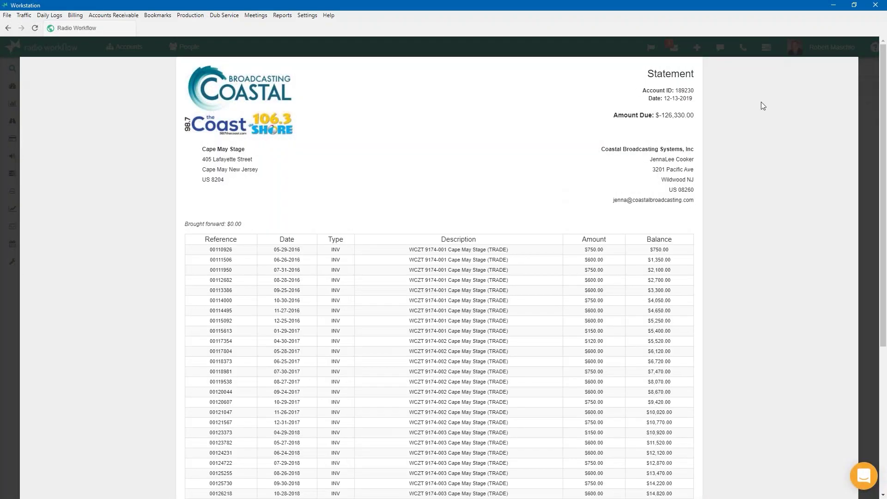
{"action": "left_click", "coordinate": [876, 48]}
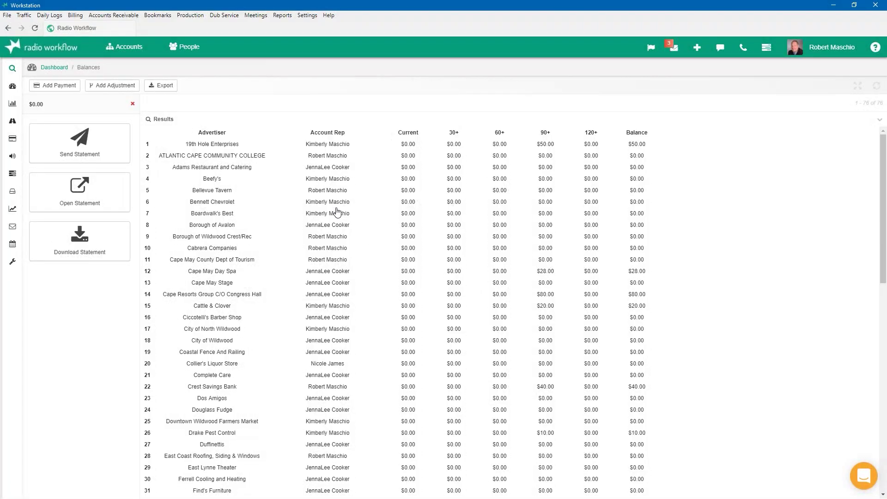
{"action": "left_click", "coordinate": [423, 261]}
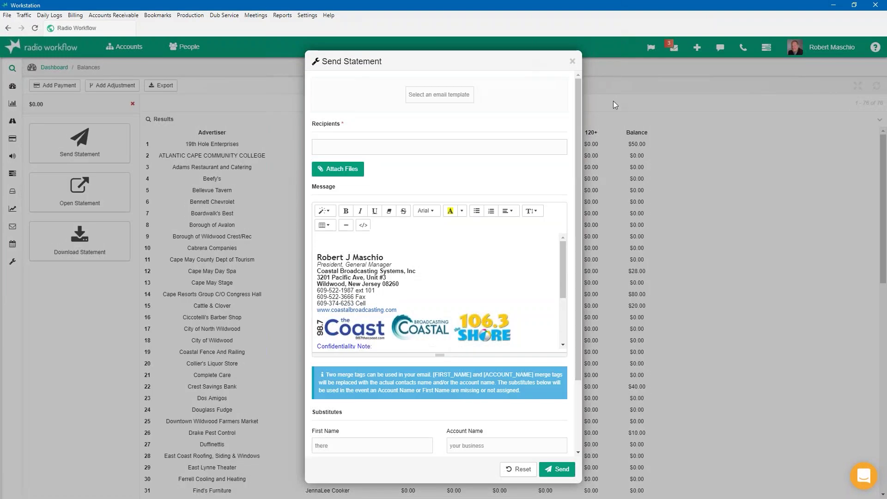
{"action": "left_click", "coordinate": [572, 61]}
Look over the Billing & Receivables options and return to the Dashboard.
{"action": "mouse_move", "coordinate": [13, 137]}
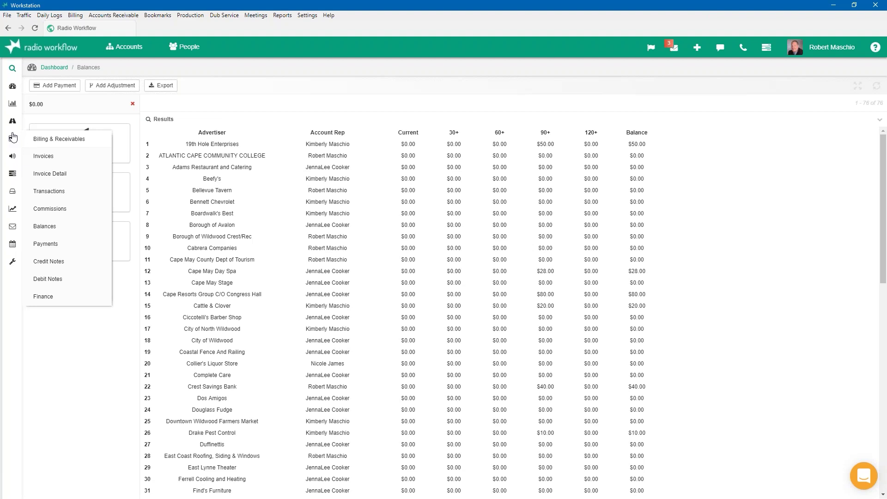
{"action": "left_click", "coordinate": [13, 87]}
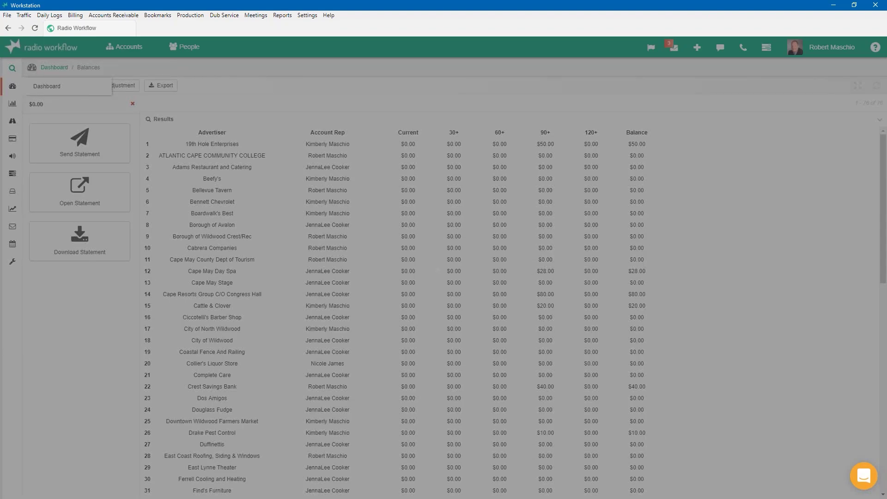